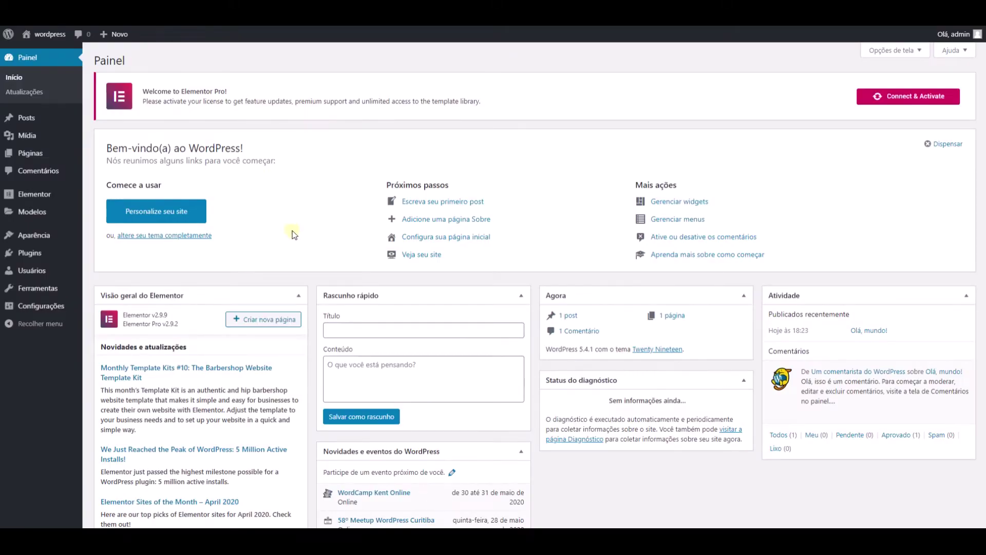
Look over the WordPress dashboard and the site's current front page.
scroll(292, 230, down, 4)
scroll(293, 230, up, 4)
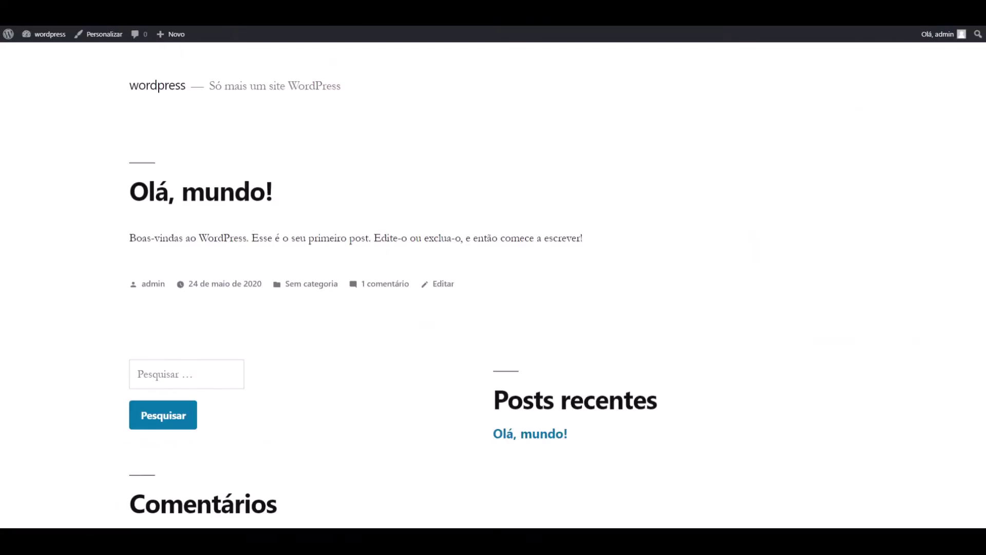
scroll(259, 219, down, 4)
scroll(259, 218, up, 4)
scroll(259, 215, down, 3)
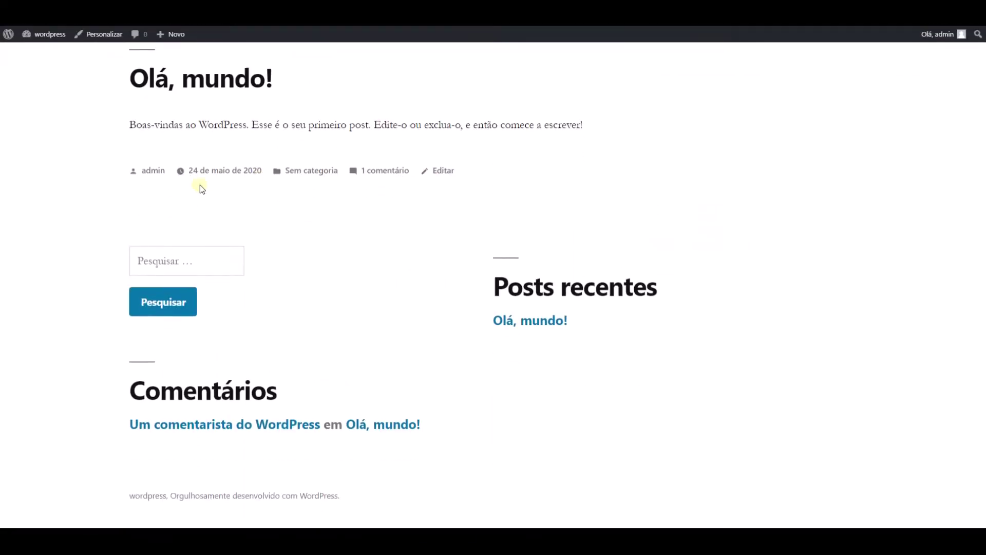
scroll(256, 212, up, 3)
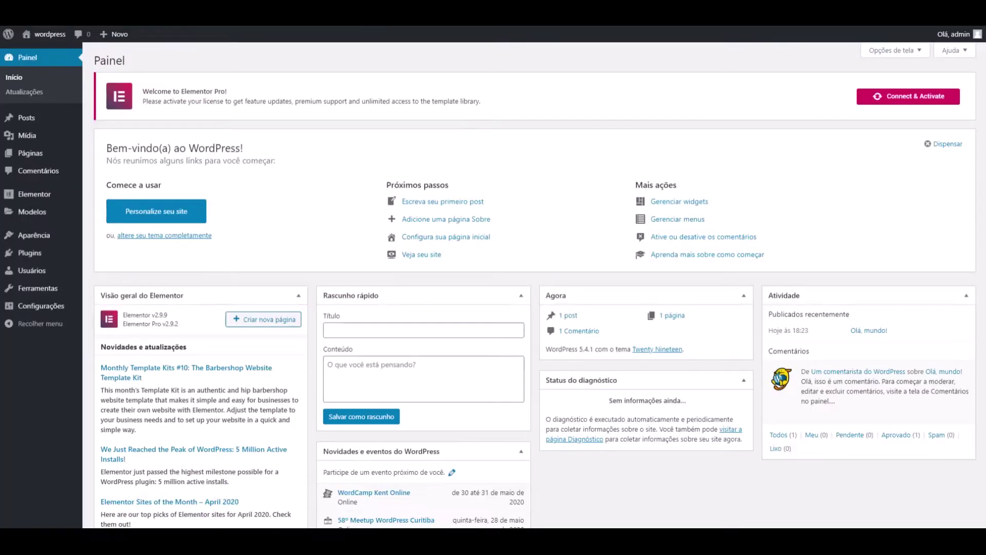
scroll(345, 246, down, 4)
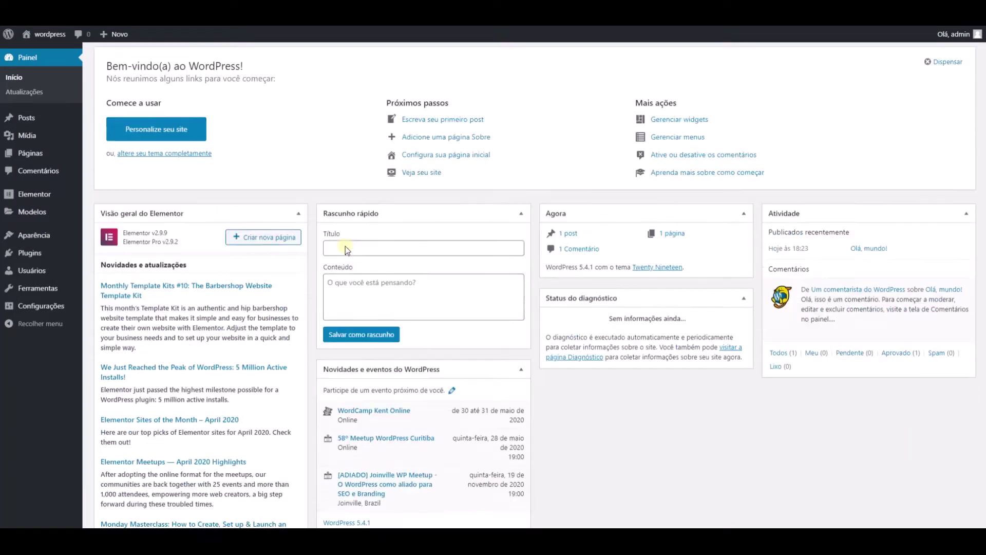
scroll(345, 247, up, 4)
scroll(236, 223, down, 3)
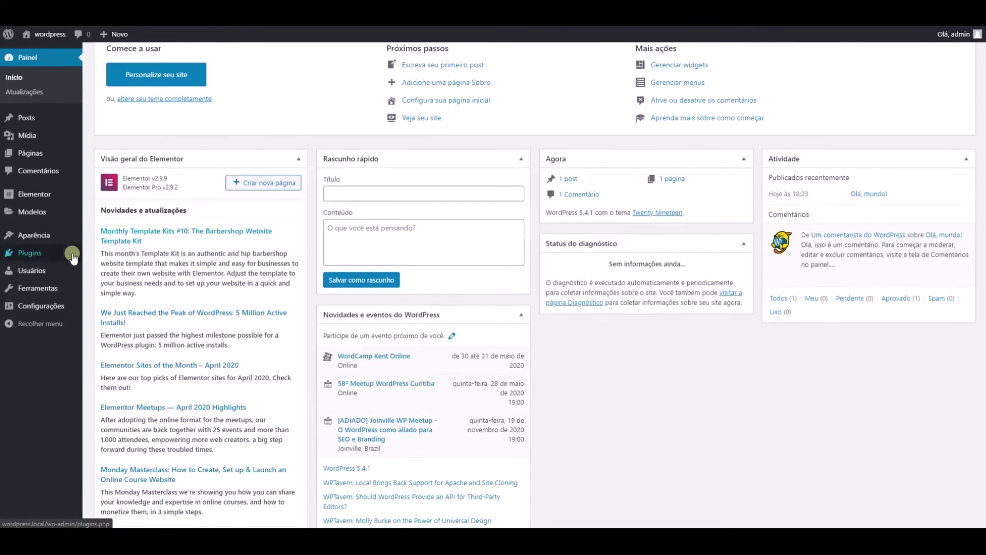
List only the active plugins and review them one by one, from Advanced WordPress Reset to Starter Templates.
click(107, 254)
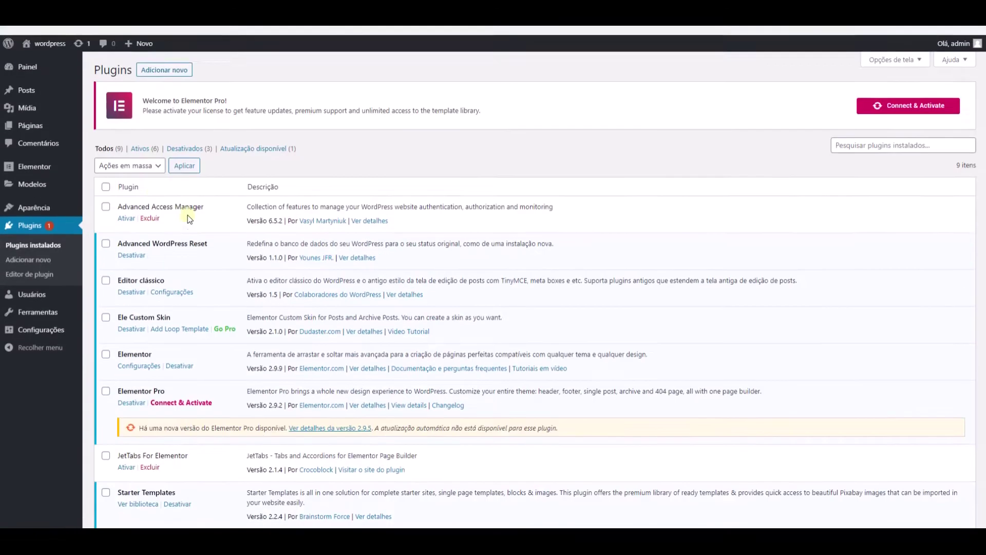
click(140, 139)
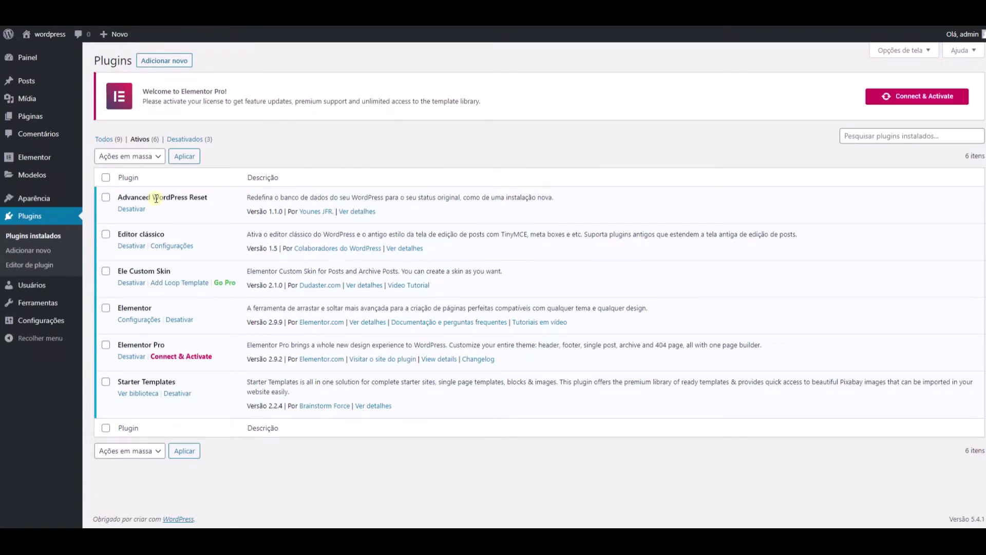
drag(118, 197, 210, 203)
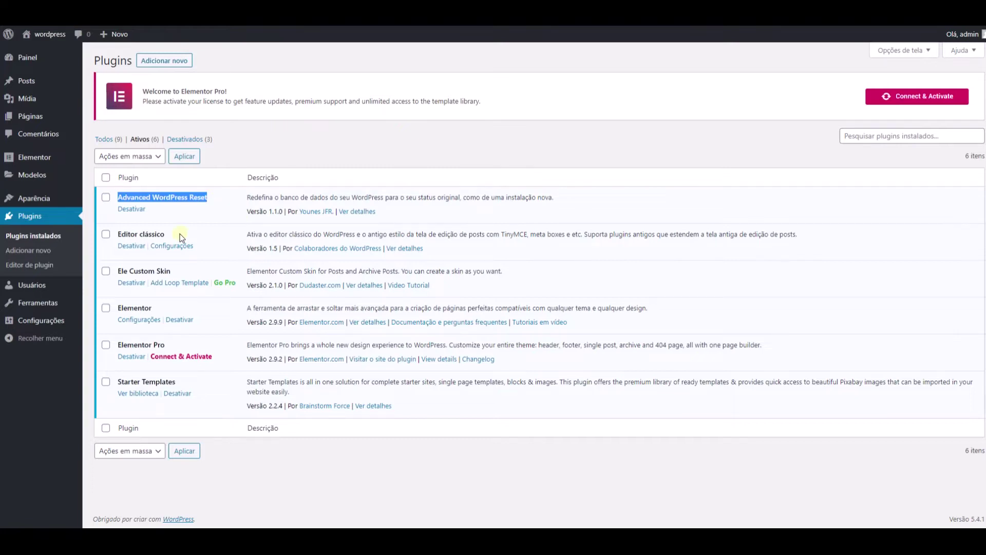
drag(118, 234, 166, 238)
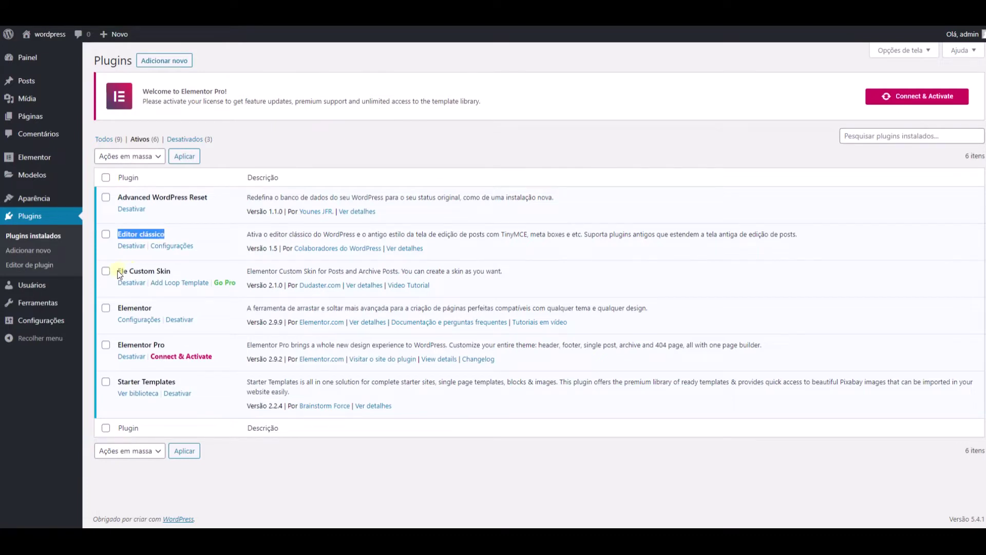
drag(119, 272, 173, 276)
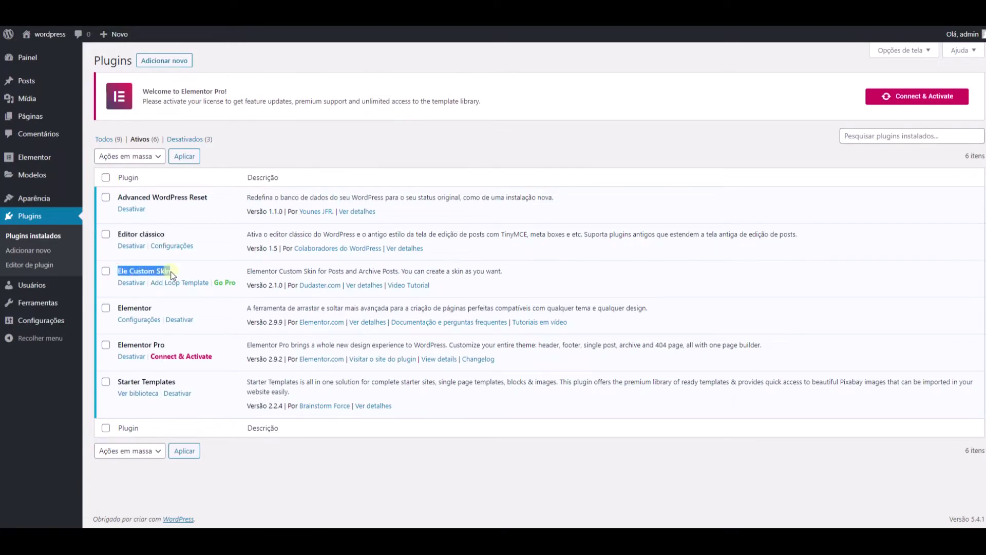
drag(247, 272, 315, 274)
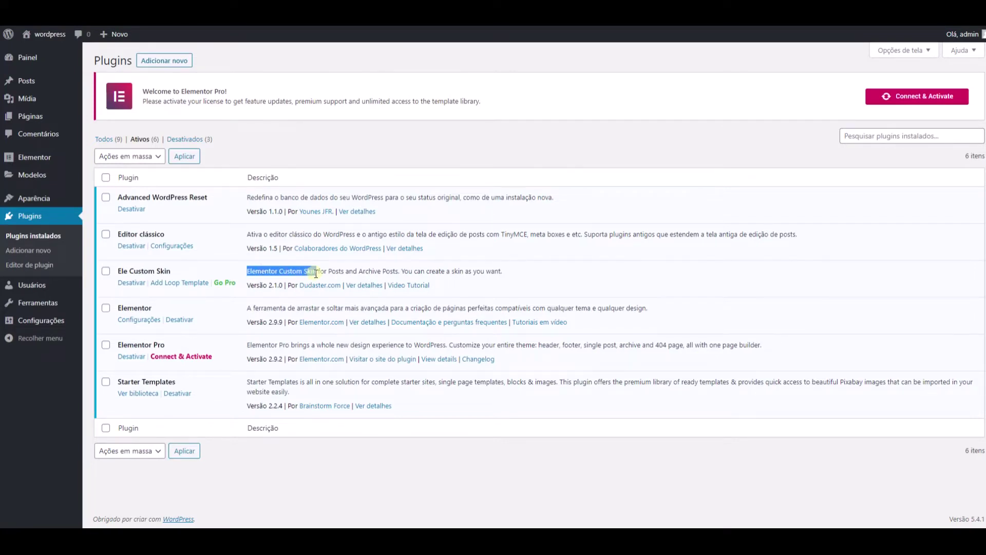
drag(315, 273, 317, 273)
double_click(120, 308)
triple_click(120, 345)
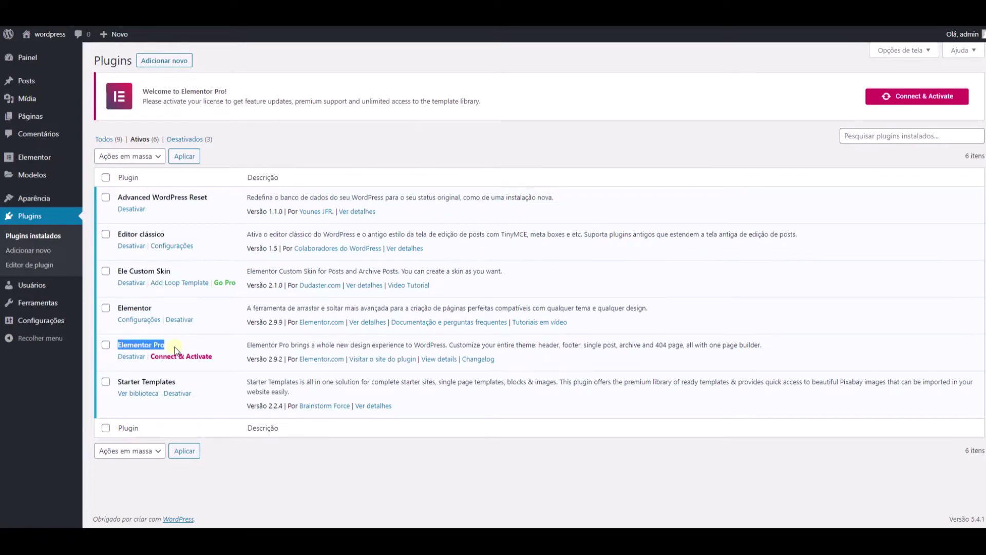
click(120, 384)
drag(121, 384, 181, 386)
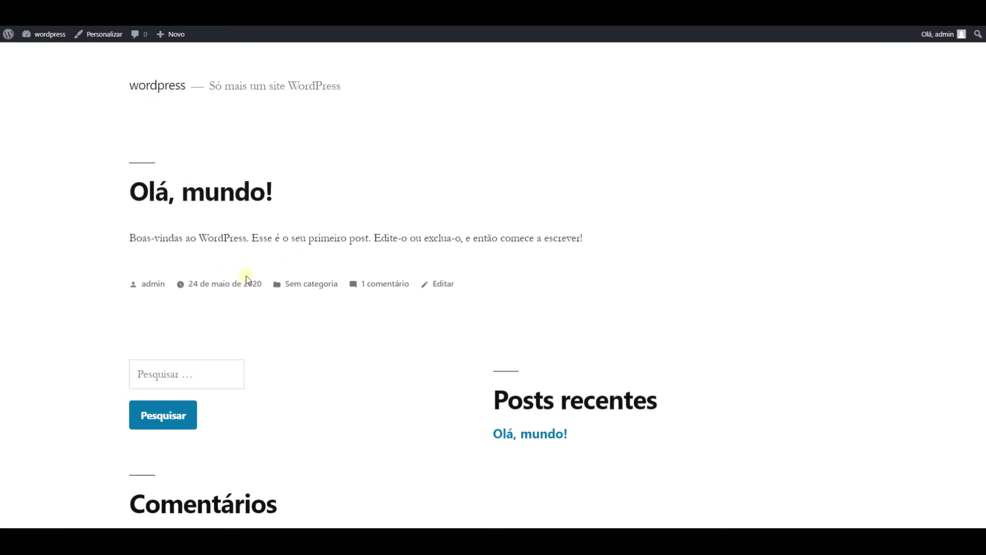
Examine the site's front page with its default "Olá, mundo!" post before the template import.
scroll(332, 225, down, 2)
scroll(332, 227, up, 2)
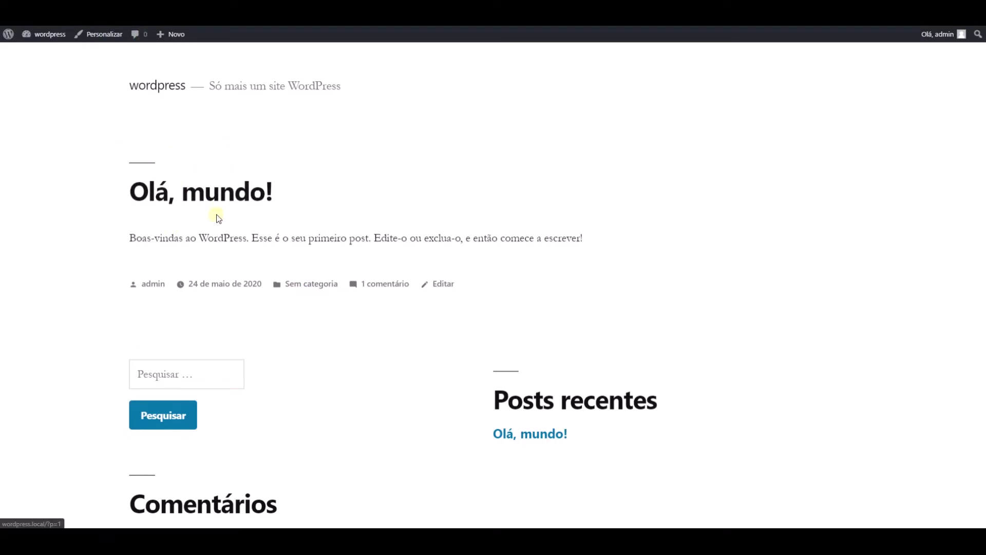
scroll(293, 227, down, 3)
scroll(296, 229, up, 3)
scroll(293, 226, down, 3)
scroll(295, 224, up, 3)
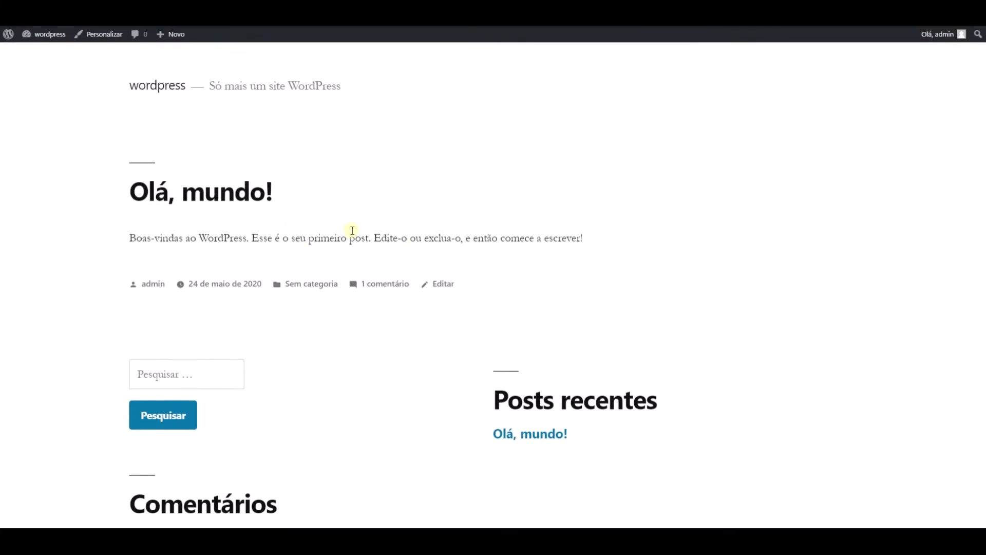
scroll(353, 229, down, 3)
scroll(353, 227, up, 3)
scroll(322, 177, down, 2)
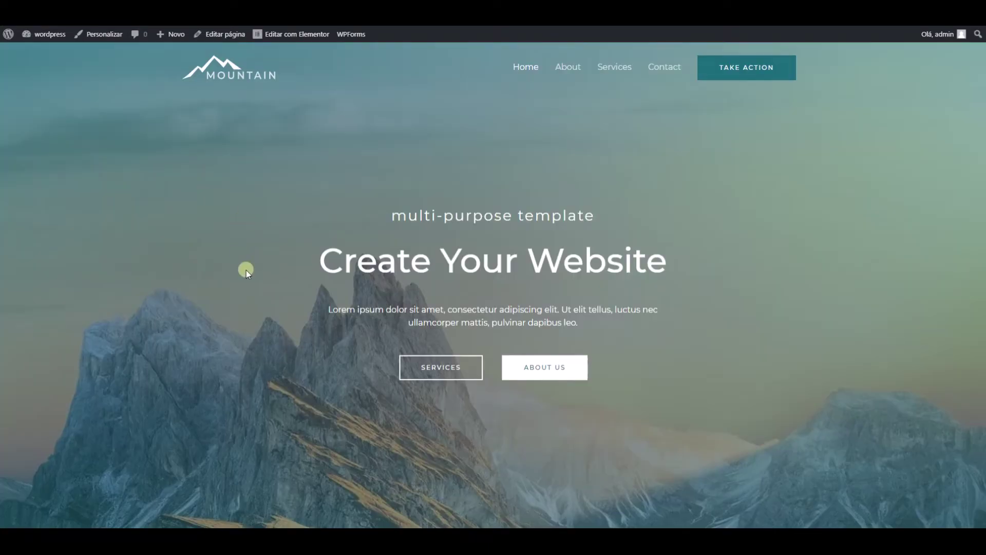
Examine the imported Mountain home page from the hero section down to the image gallery.
scroll(245, 270, down, 20)
scroll(245, 270, up, 5)
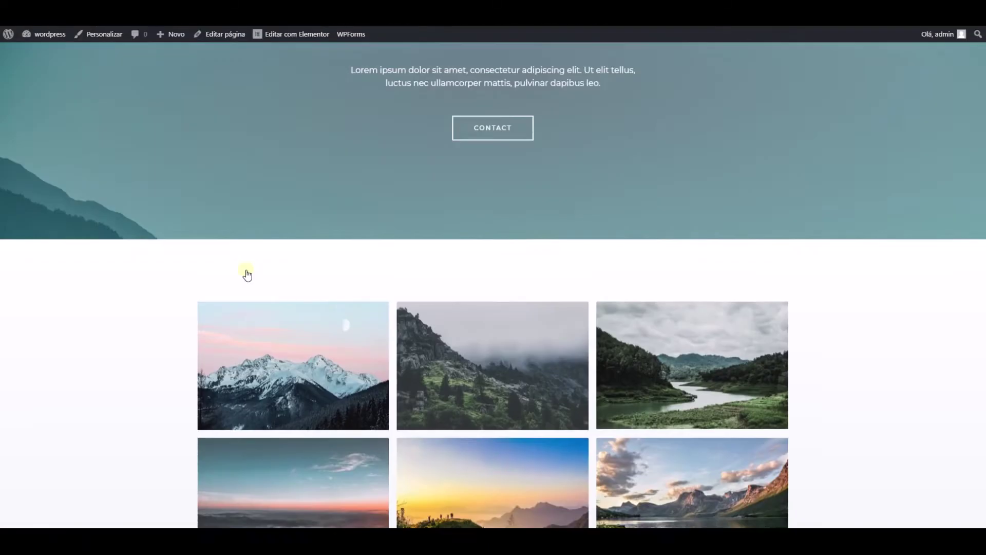
scroll(246, 270, up, 15)
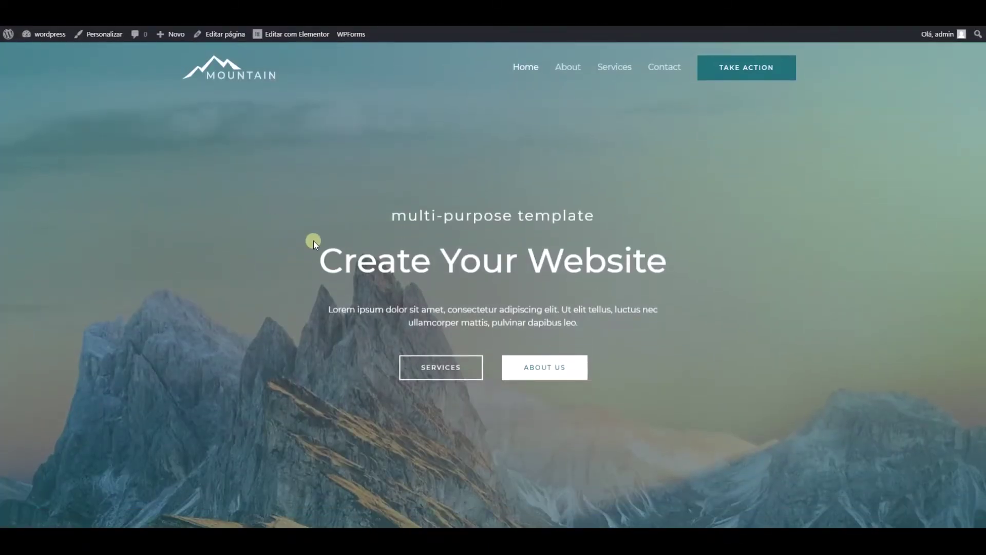
scroll(341, 324, down, 12)
scroll(341, 325, up, 13)
scroll(341, 324, down, 10)
scroll(341, 325, up, 5)
scroll(341, 327, up, 6)
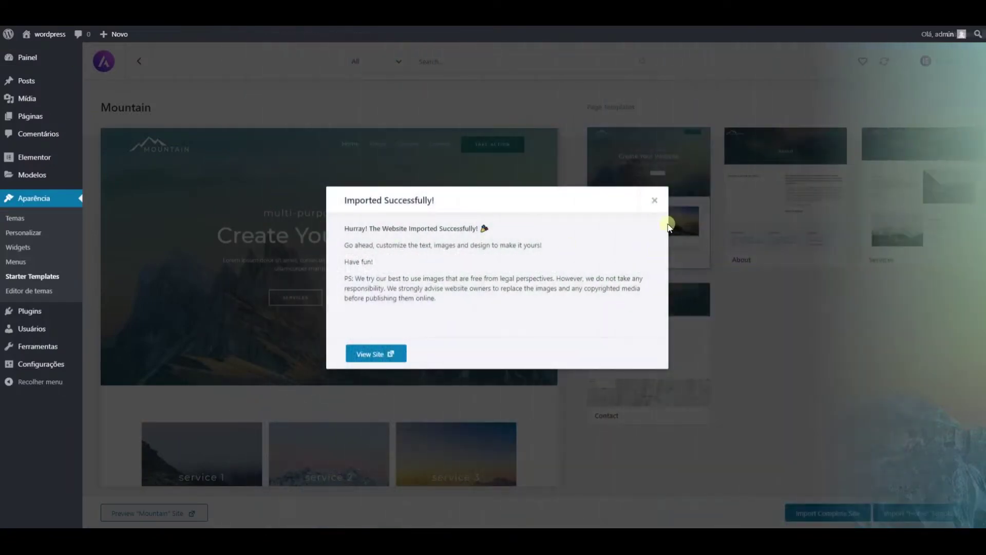
Dismiss the import success message and return to the Mountain template's overview.
click(657, 204)
scroll(356, 239, down, 5)
scroll(357, 239, up, 5)
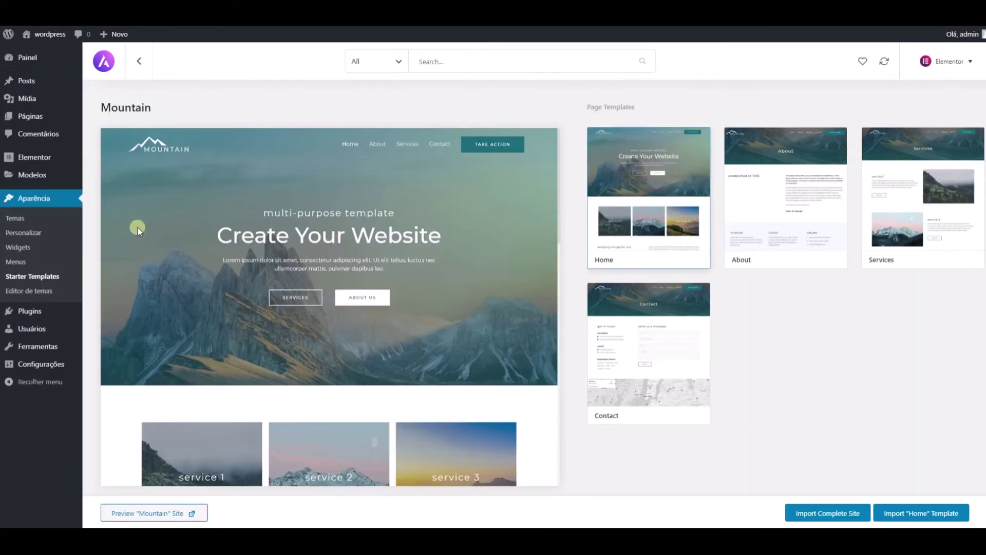
Find the FakerPress plugin among the plugins available to add, then install and activate it.
mouse_move(44, 317)
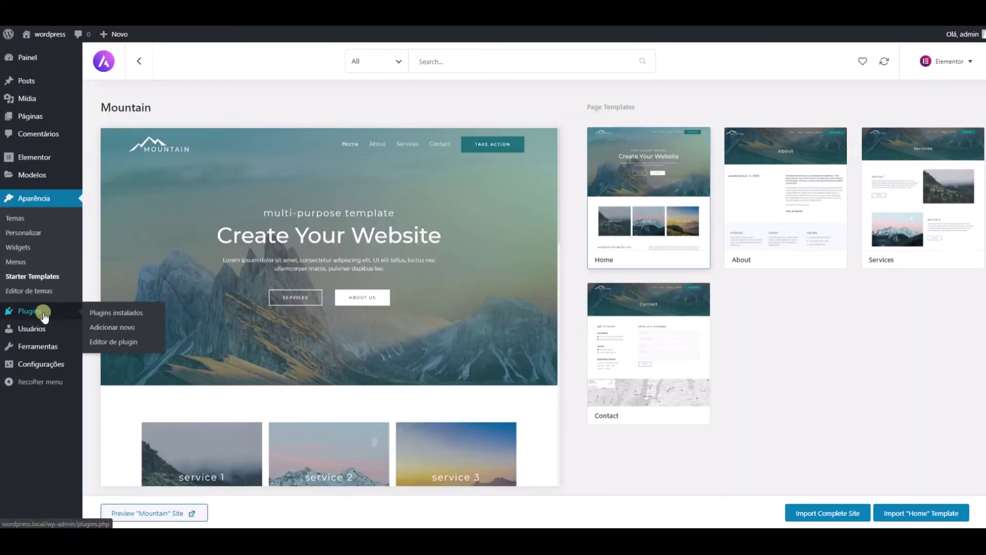
click(98, 329)
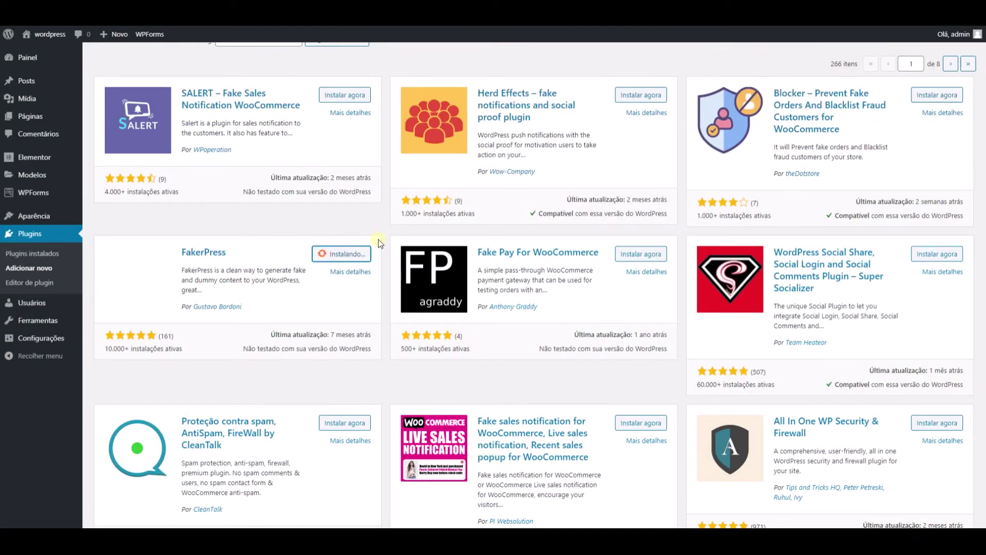
click(357, 253)
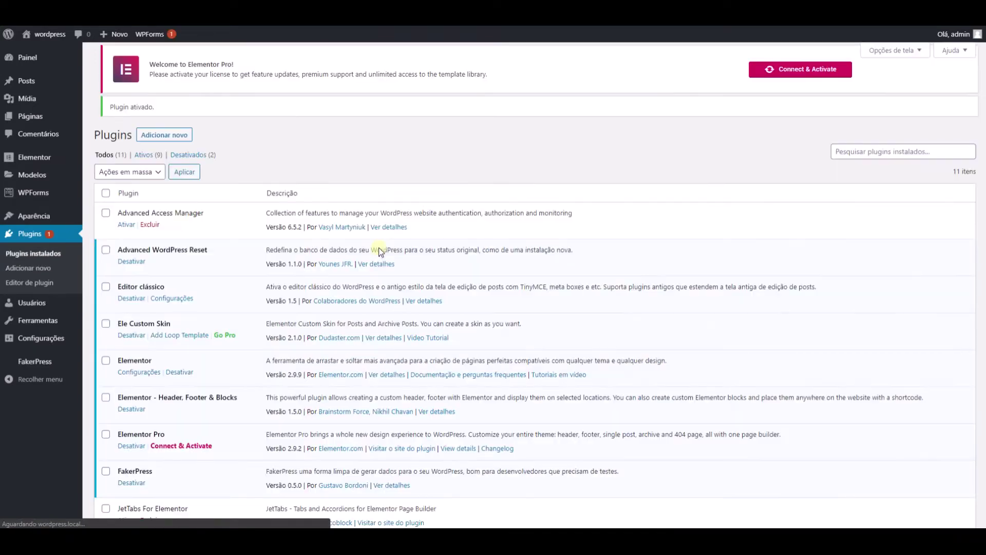
Open FakerPress's post generation form.
scroll(303, 261, down, 3)
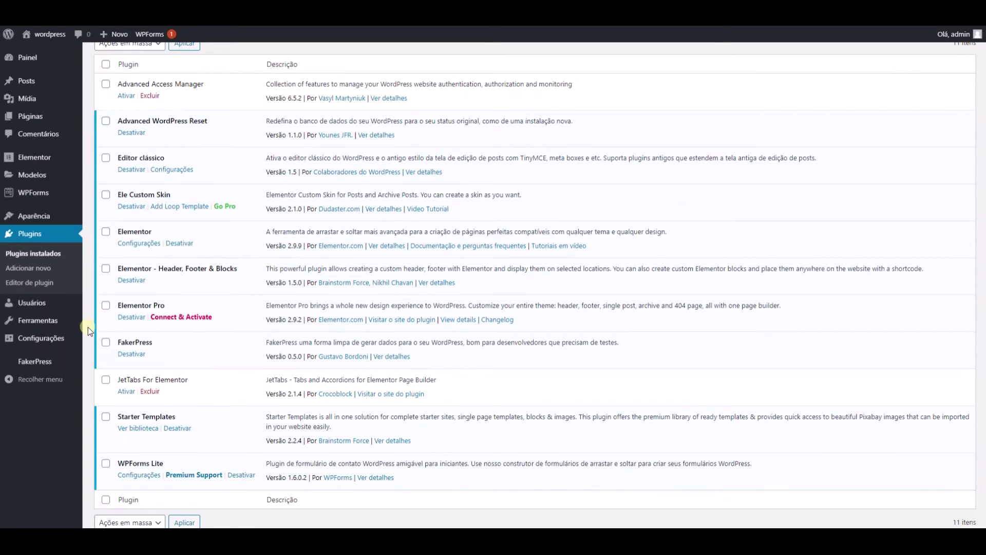
mouse_move(58, 340)
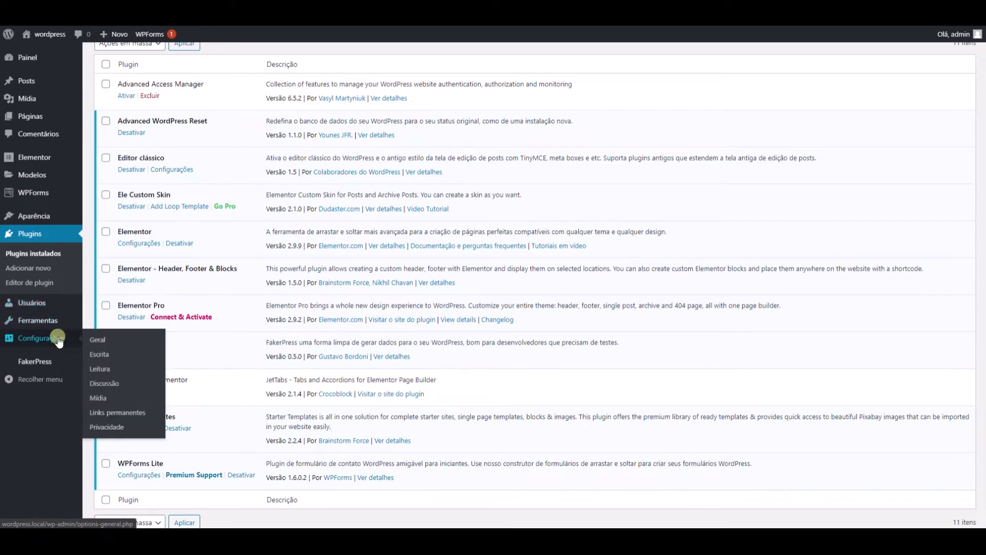
mouse_move(45, 366)
click(44, 366)
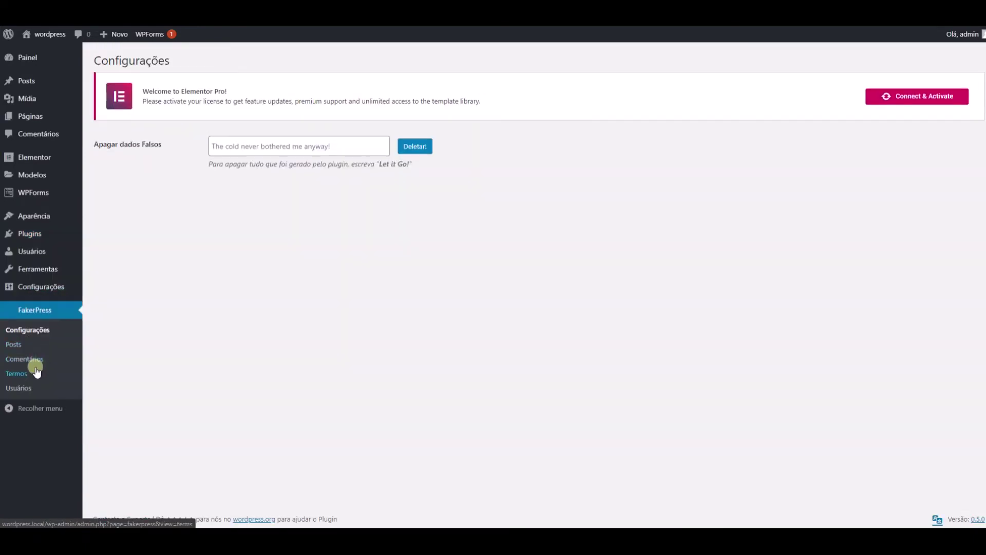
click(14, 345)
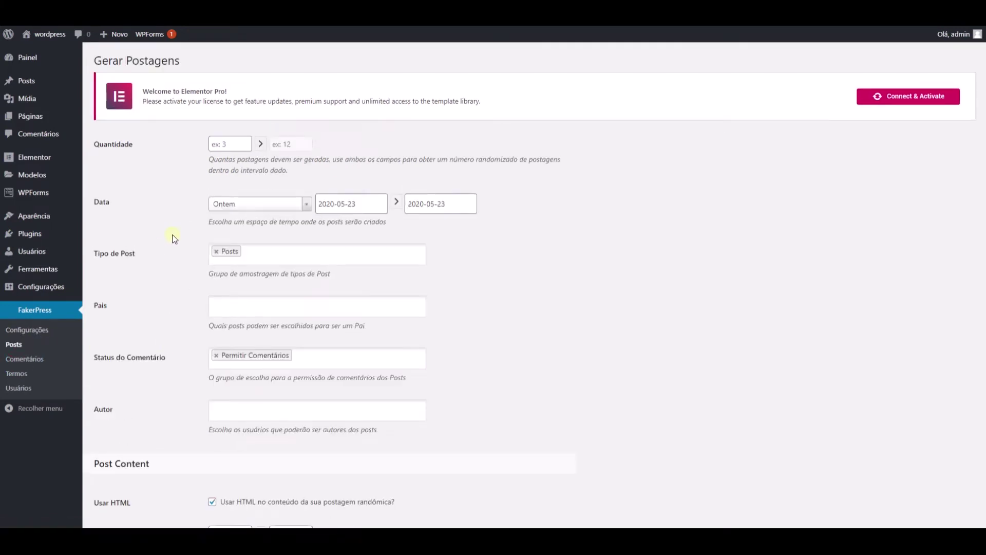
Set the quantity range of posts to generate from 3 to 3.
click(219, 145)
text(3)
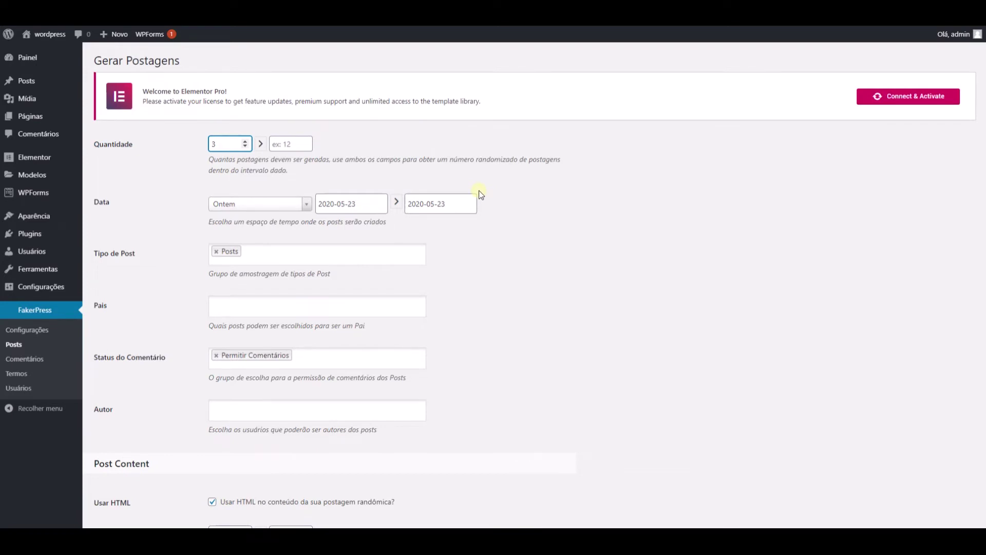
click(296, 143)
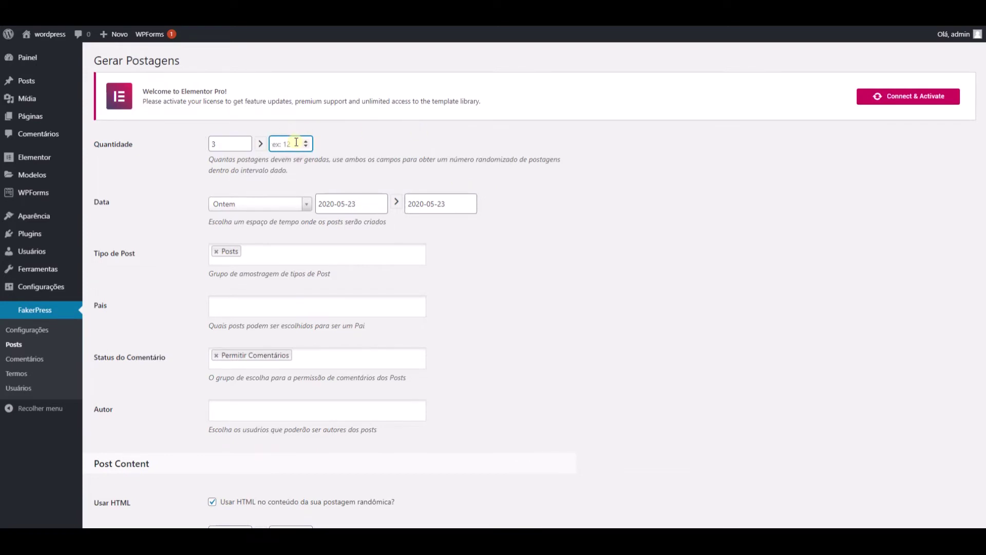
text(3)
Inspect the available date ranges, post types and parent choices in the form without changing them.
click(249, 205)
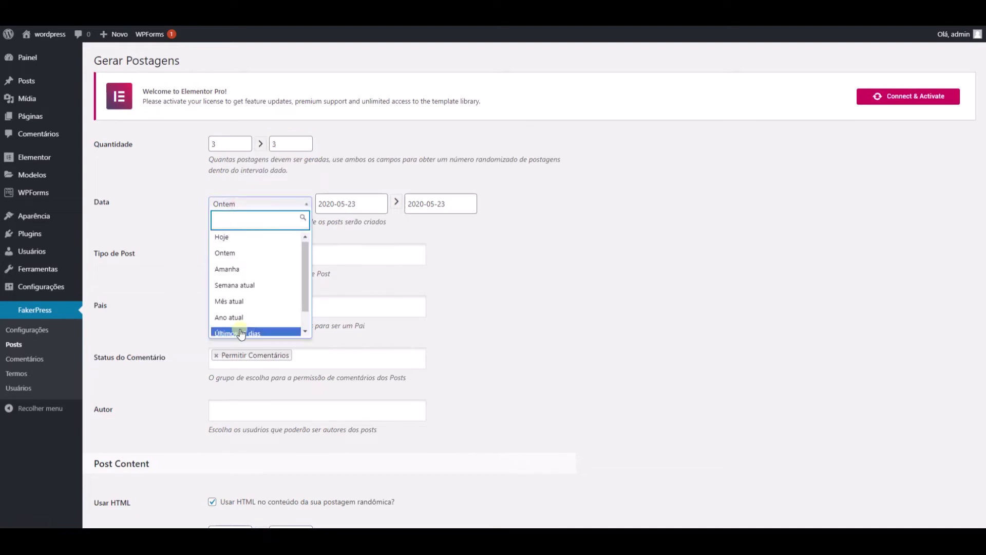
click(180, 236)
scroll(180, 236, down, 2)
click(255, 147)
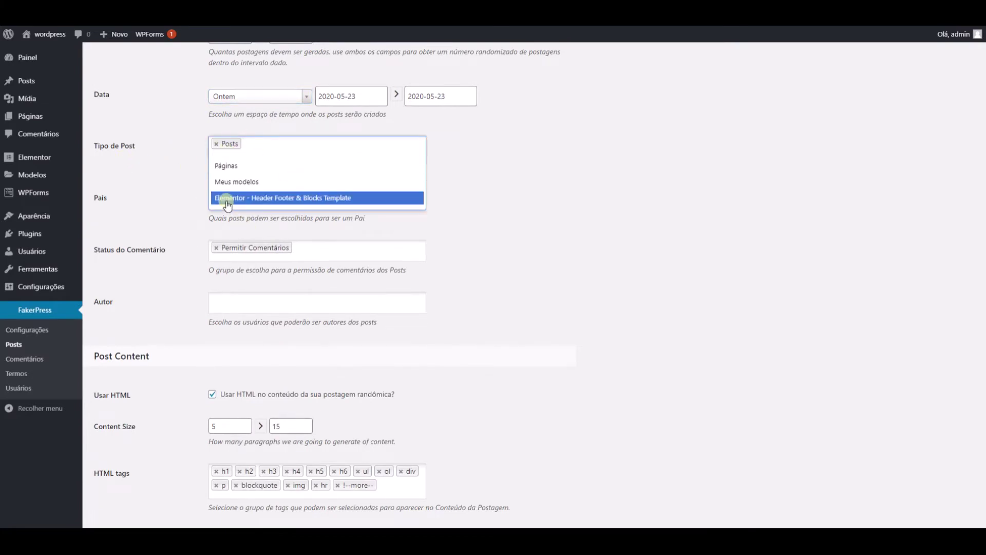
click(173, 185)
scroll(174, 187, down, 1)
click(235, 165)
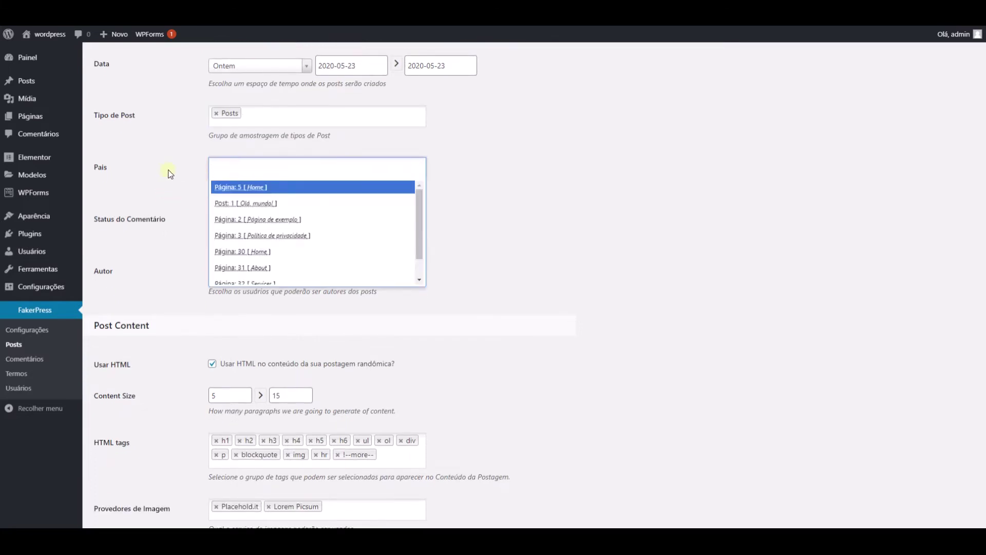
click(194, 223)
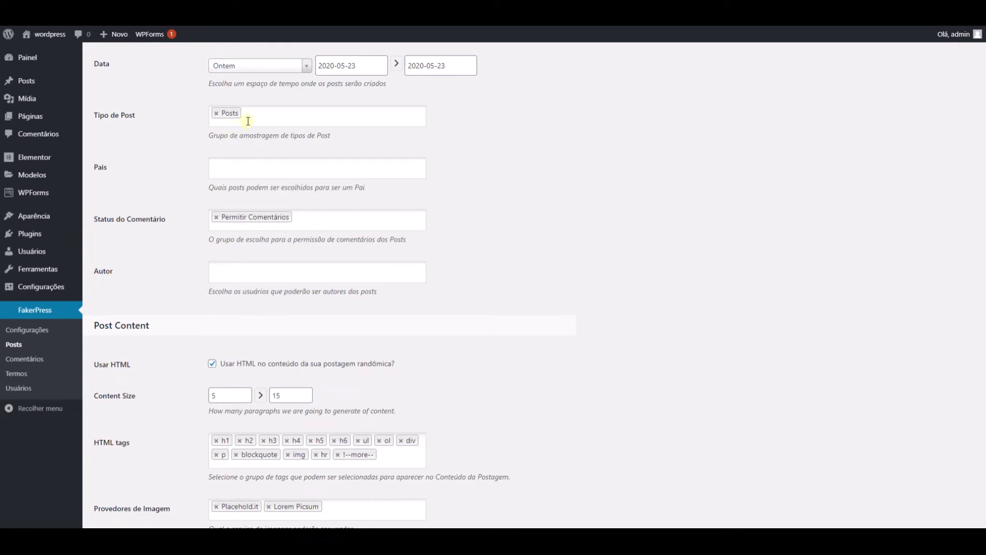
Remove "Permitir Comentários" from the comment status of the generated posts.
scroll(201, 202, down, 1)
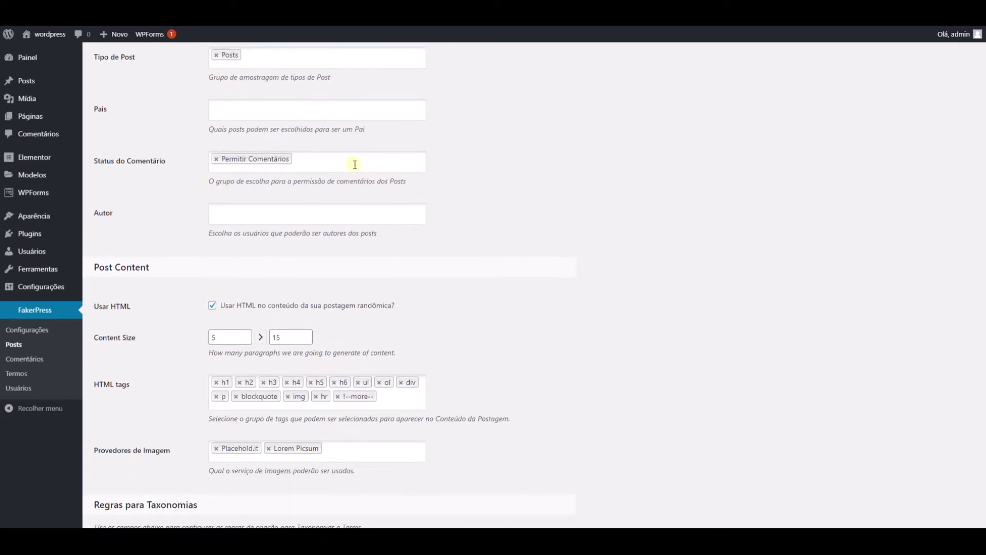
click(216, 159)
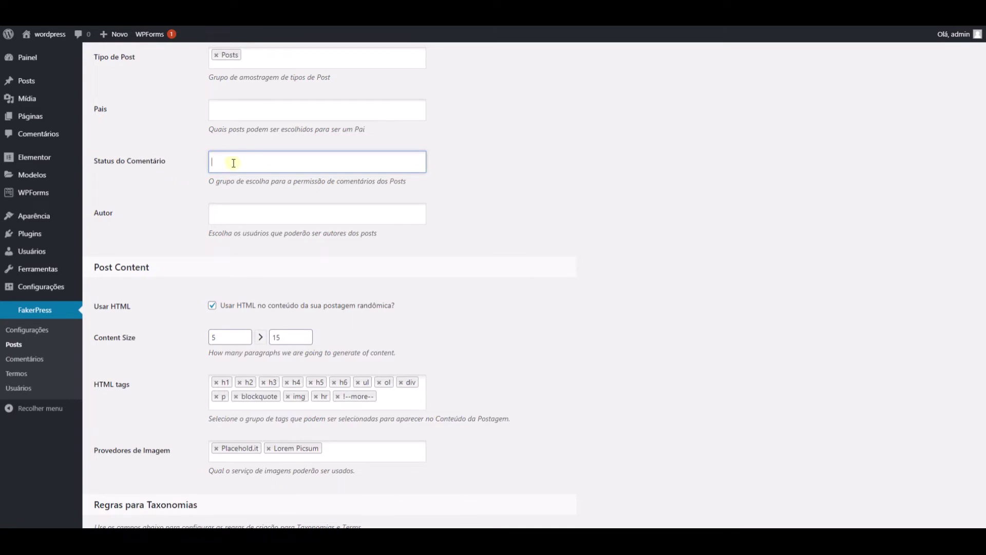
Set admin as the author of the generated posts.
scroll(170, 236, down, 1)
click(257, 161)
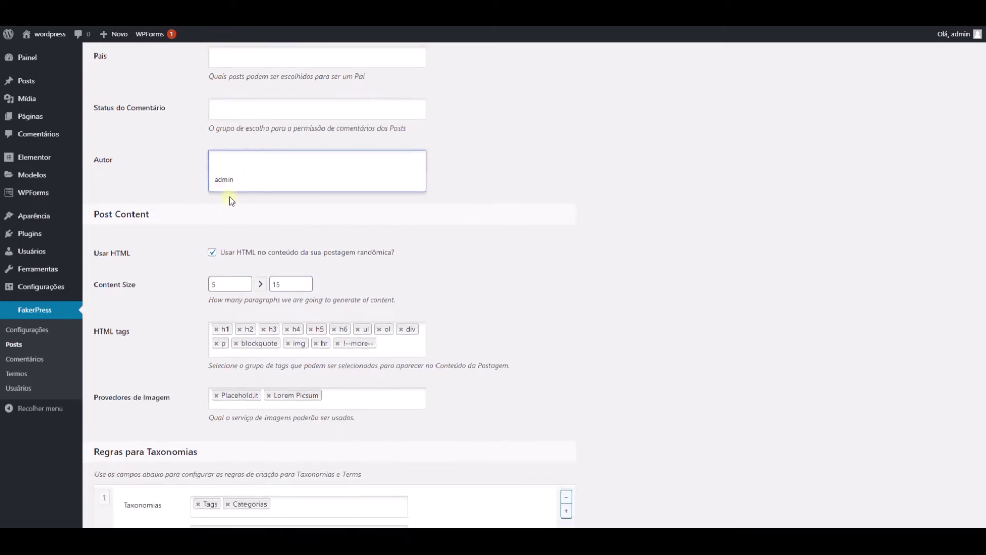
click(225, 181)
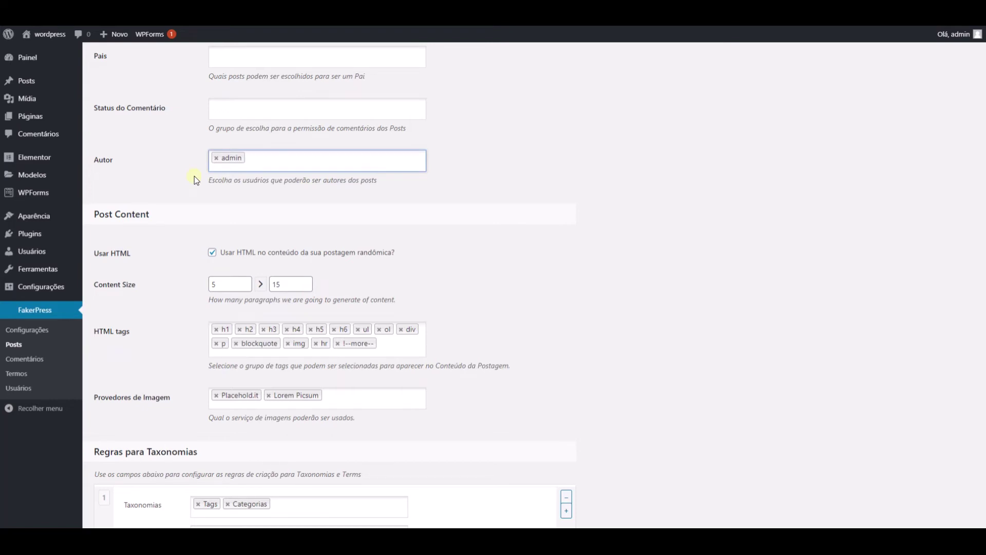
scroll(194, 176, down, 2)
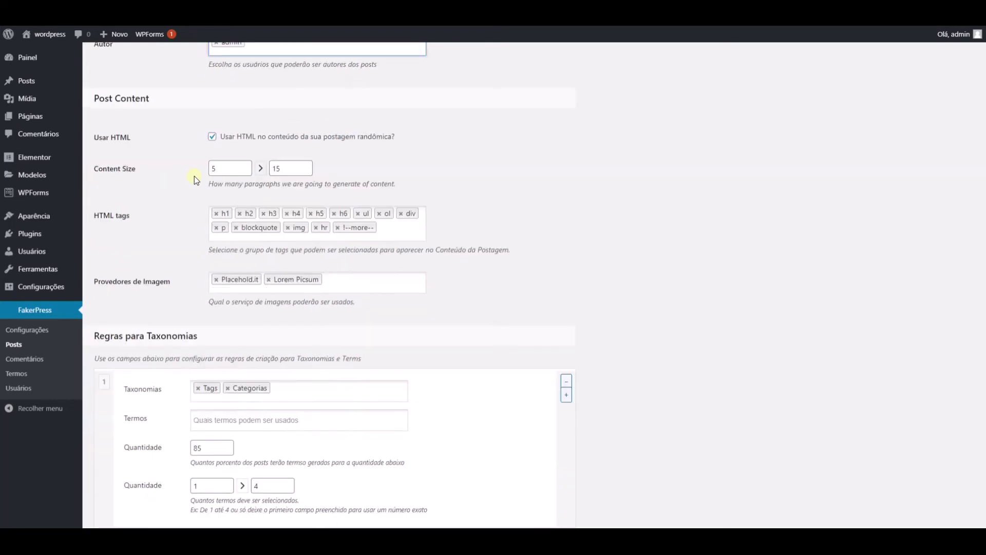
scroll(195, 176, up, 3)
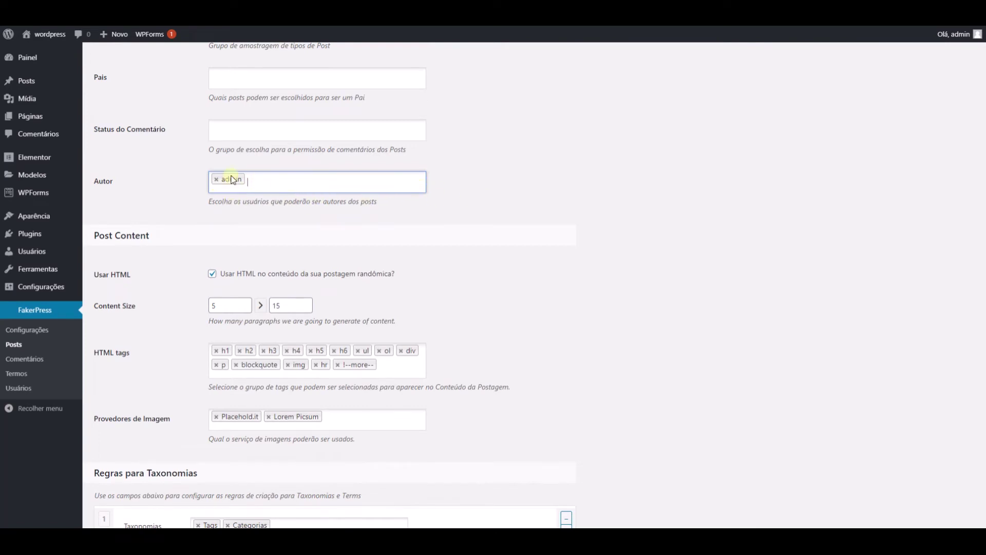
Remove Tags from the taxonomy rule so that only Categorias is used.
scroll(161, 231, down, 3)
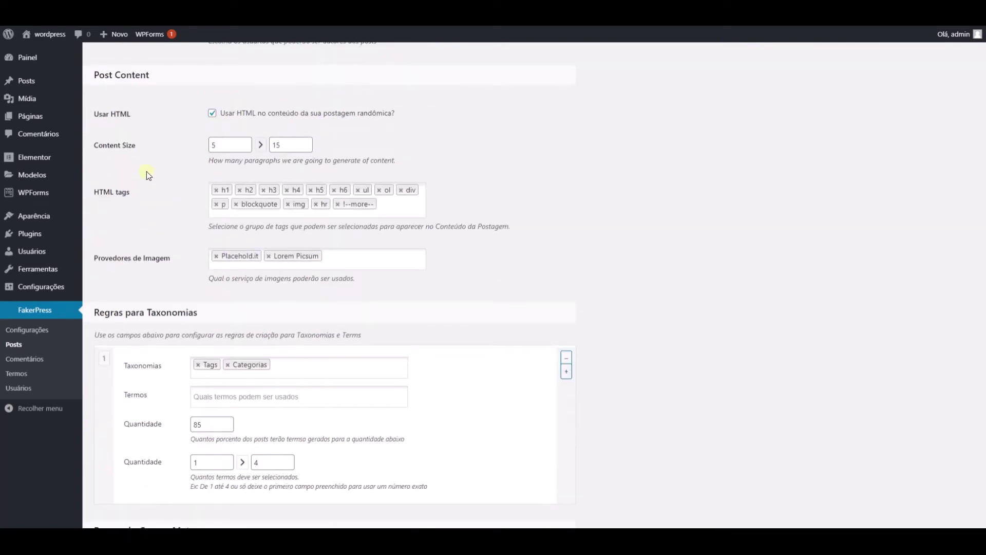
double_click(280, 145)
scroll(201, 171, down, 3)
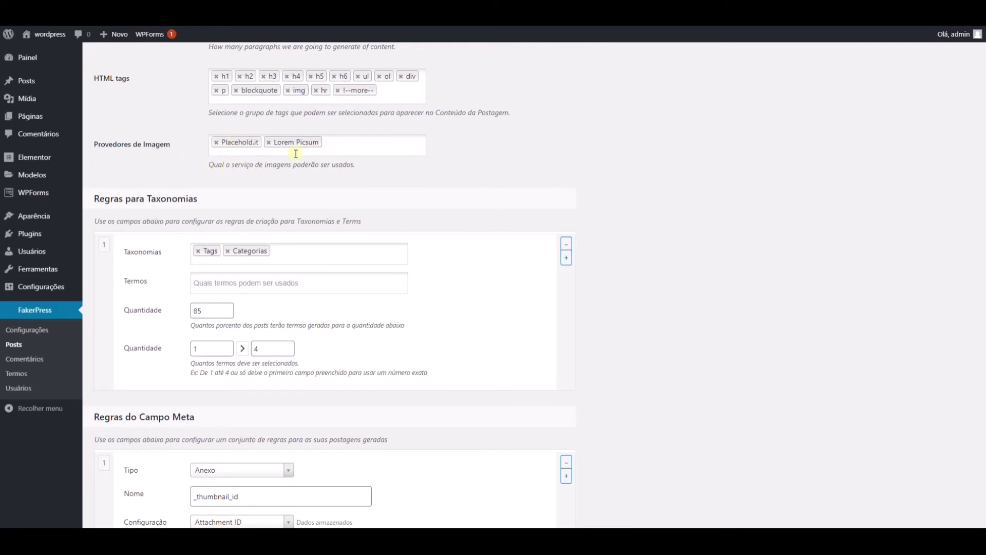
scroll(209, 163, down, 2)
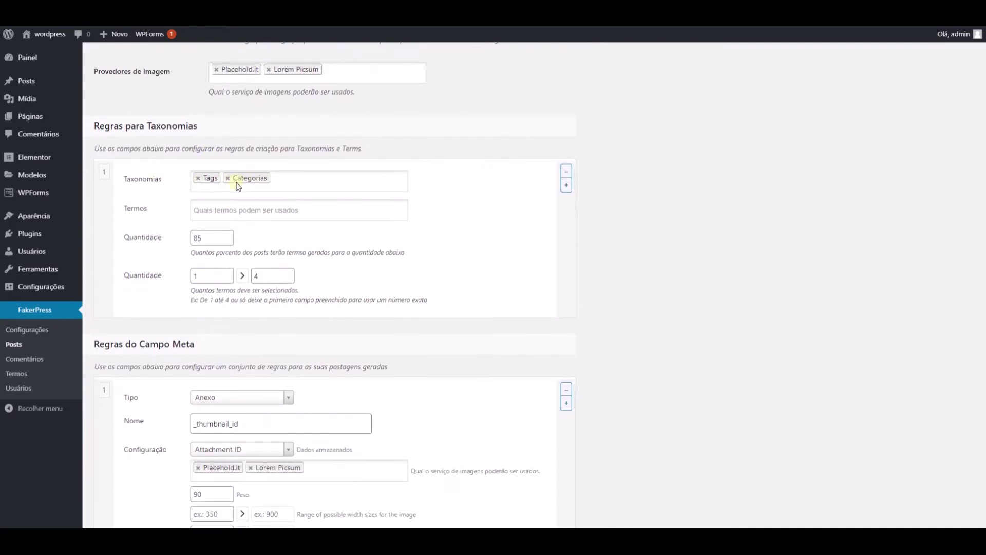
click(196, 179)
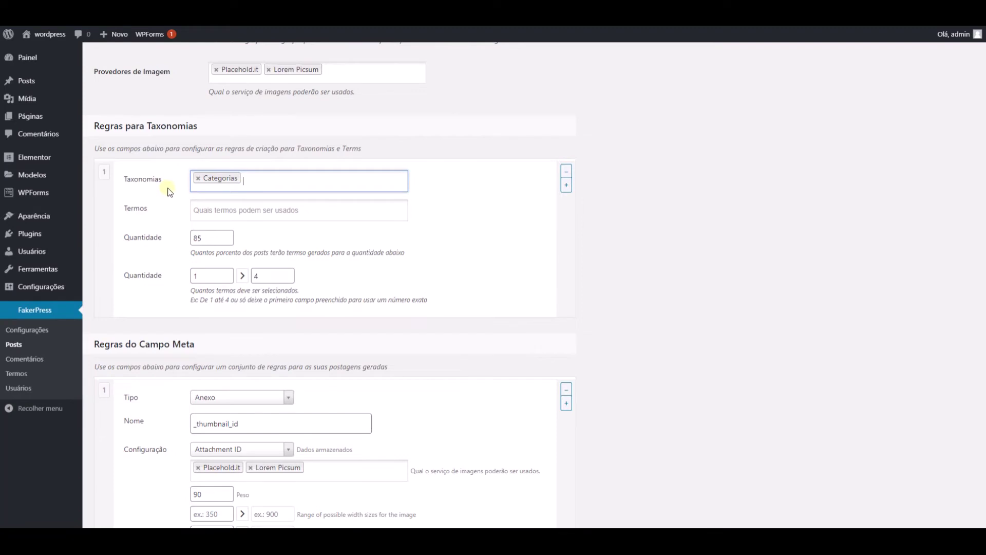
Generate two batches of three dummy posts from the form.
scroll(169, 191, down, 2)
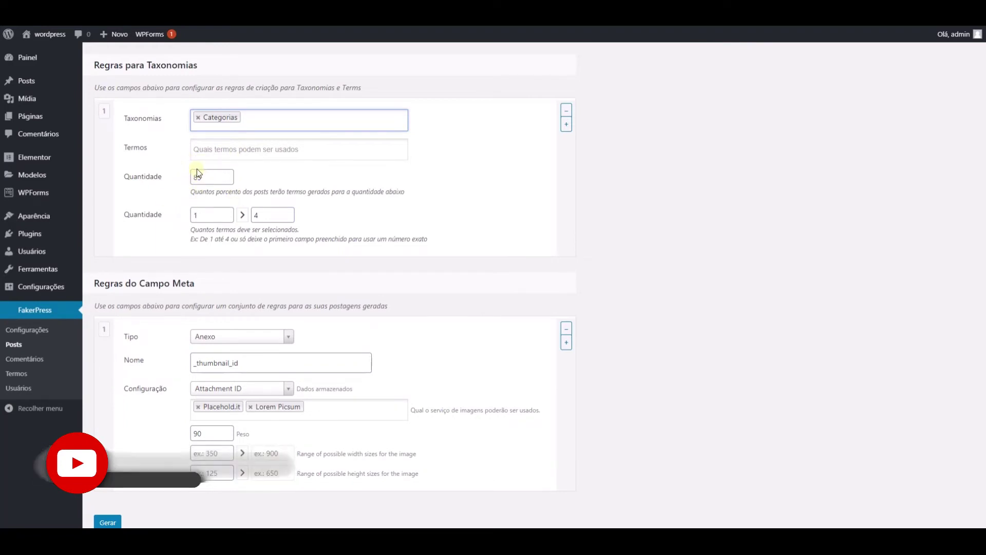
scroll(170, 213, down, 1)
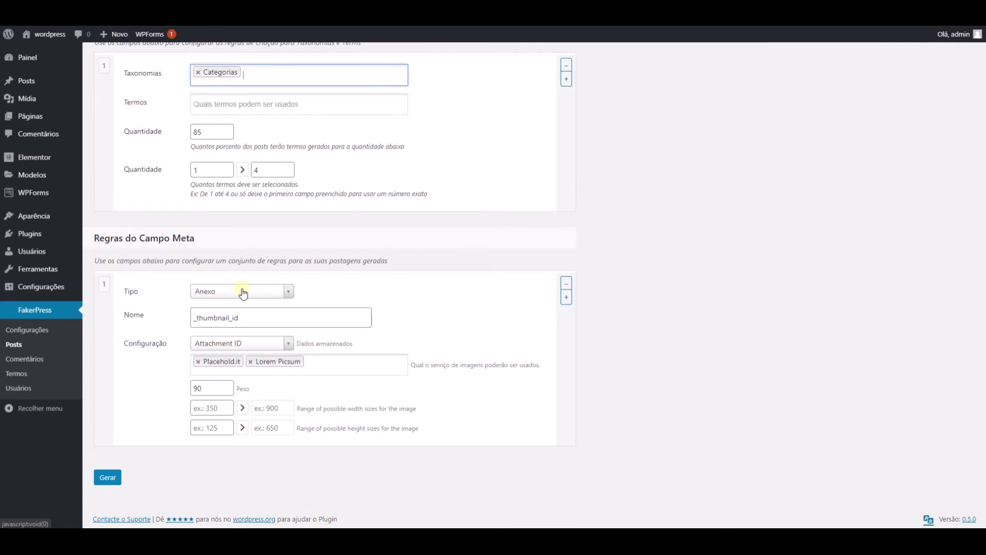
click(108, 479)
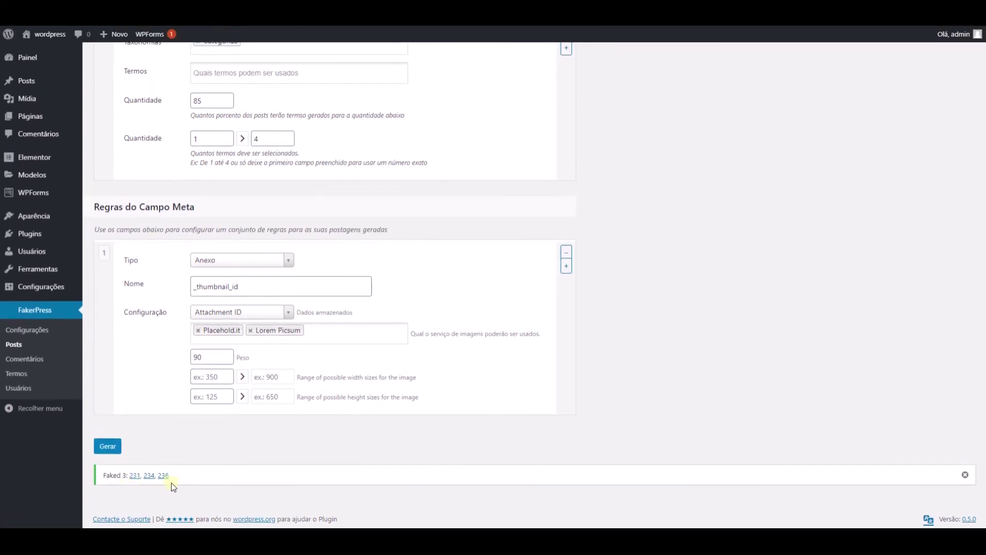
scroll(159, 169, up, 15)
click(272, 144)
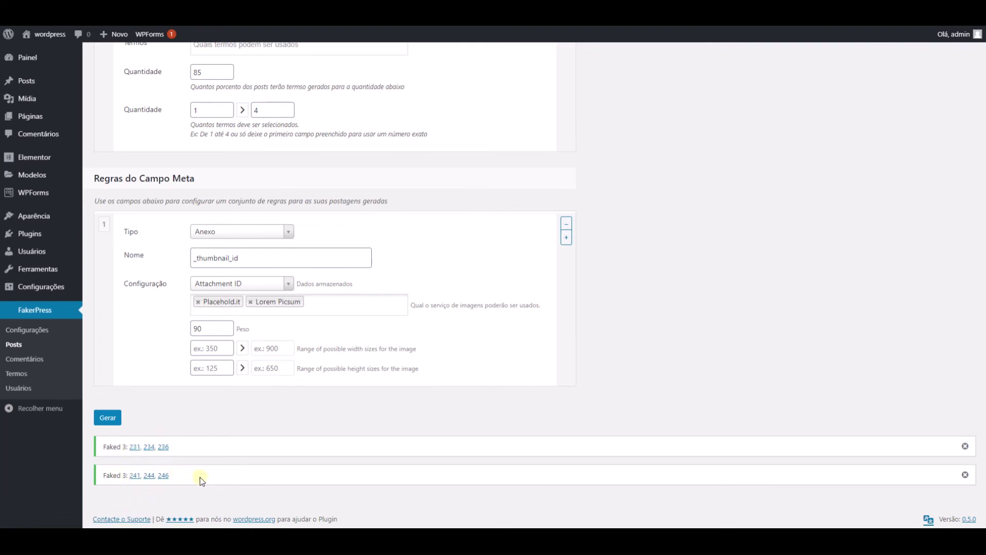
Go to the list of all posts and move the "Olá, mundo!" post to the trash.
scroll(154, 308, up, 20)
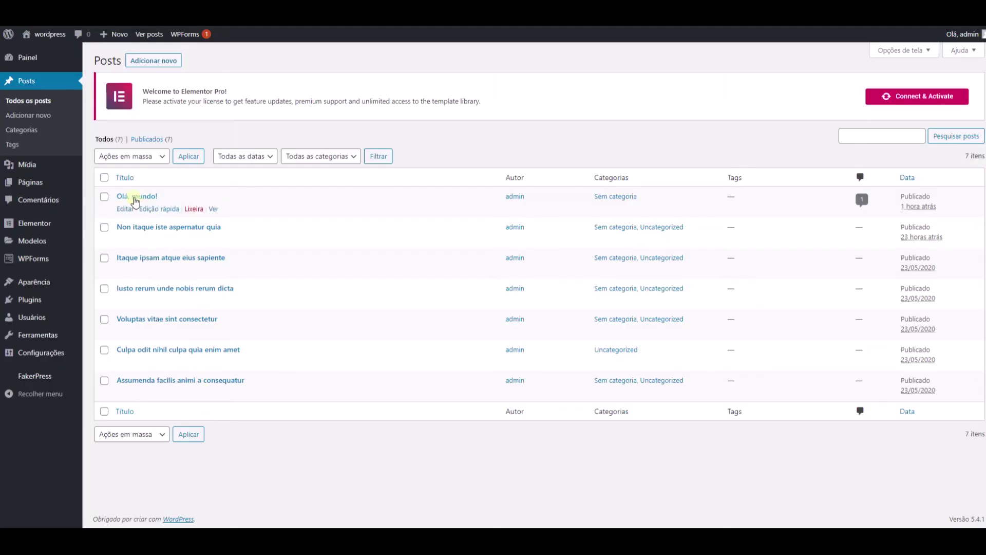
click(193, 208)
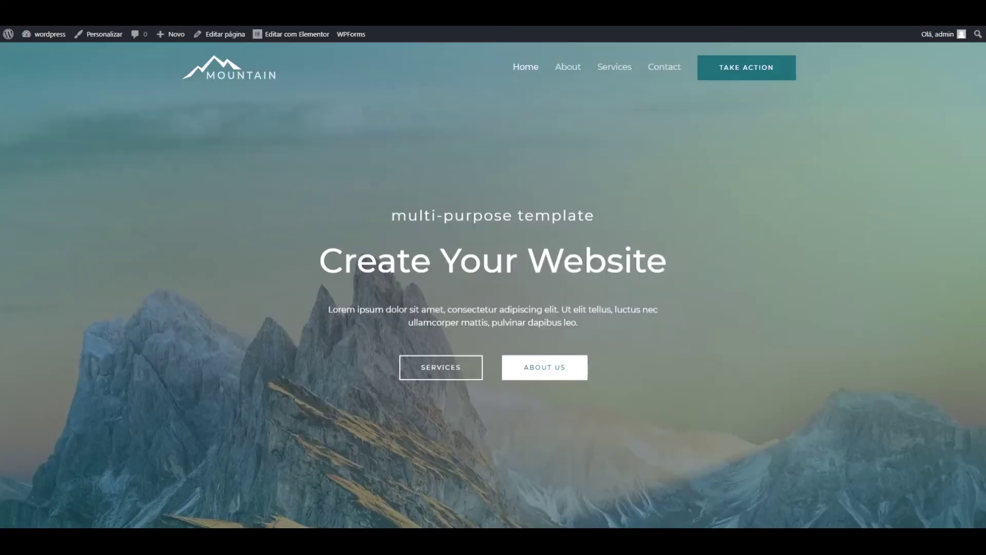
Look over the Mountain home page on the site and open it for editing with Elementor.
scroll(209, 210, down, 10)
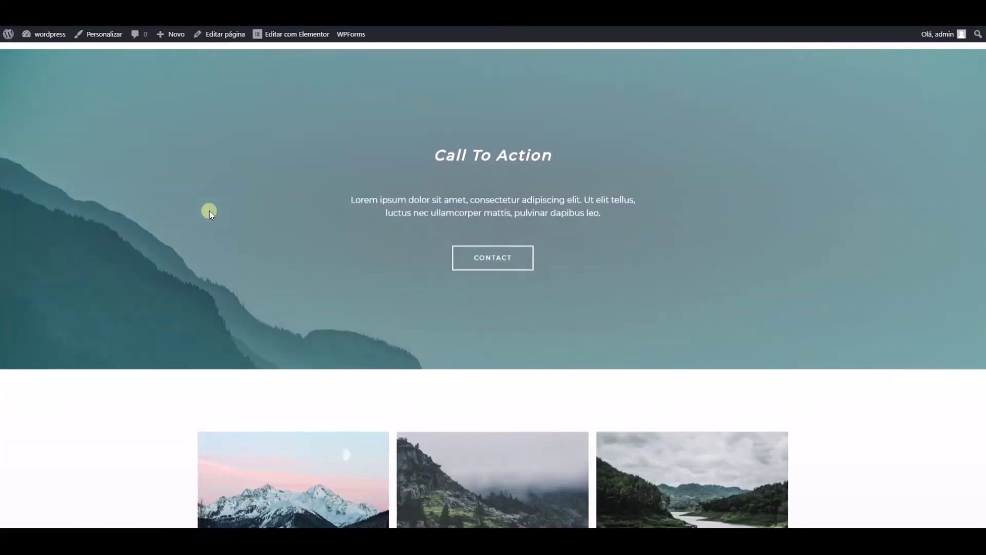
scroll(208, 211, down, 5)
scroll(208, 211, up, 15)
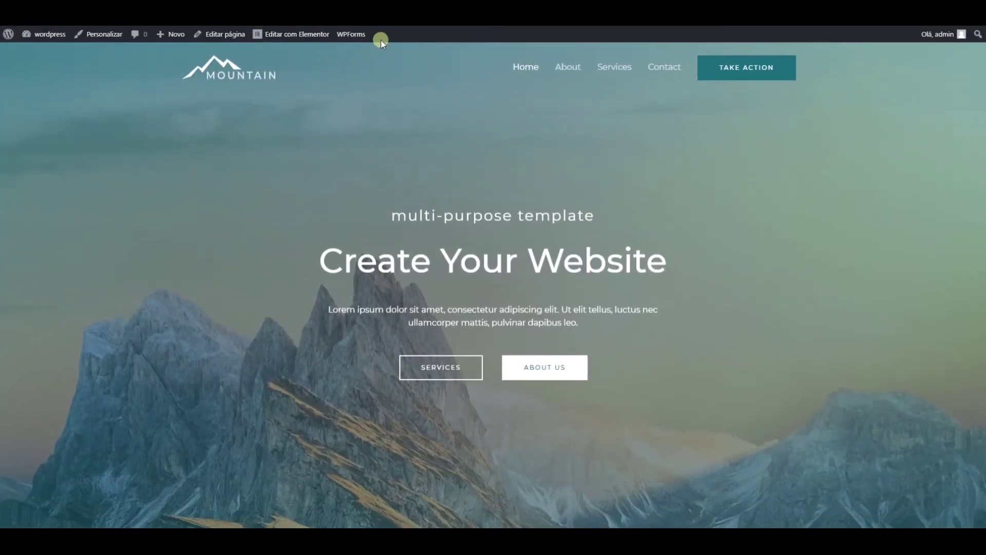
click(291, 36)
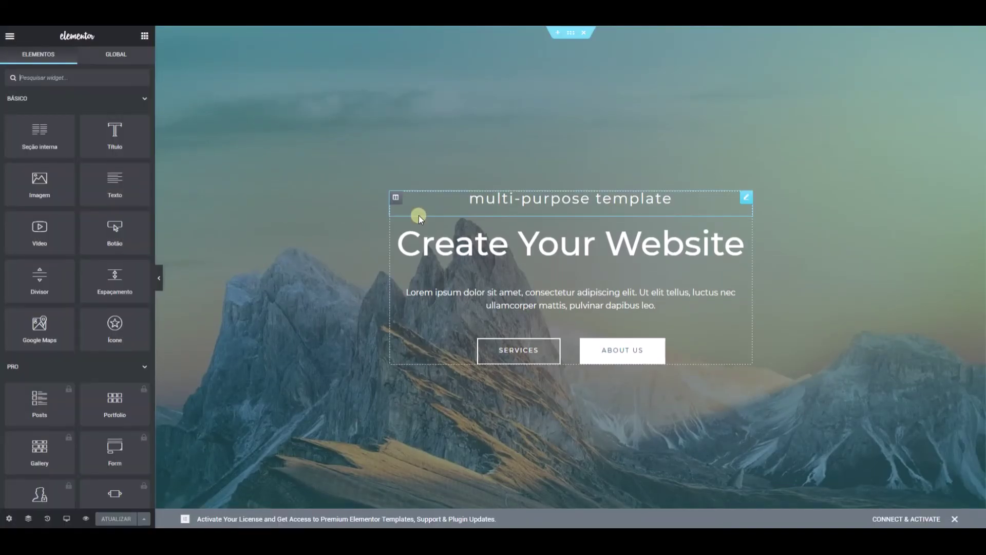
Add a single-column section below the photo gallery near the end of the page.
scroll(418, 216, down, 15)
scroll(414, 216, down, 10)
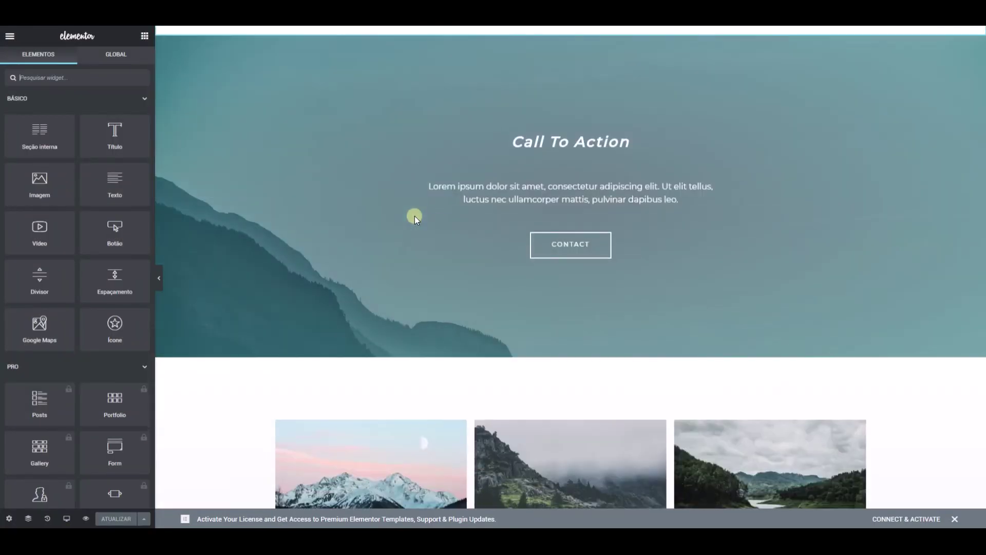
click(543, 257)
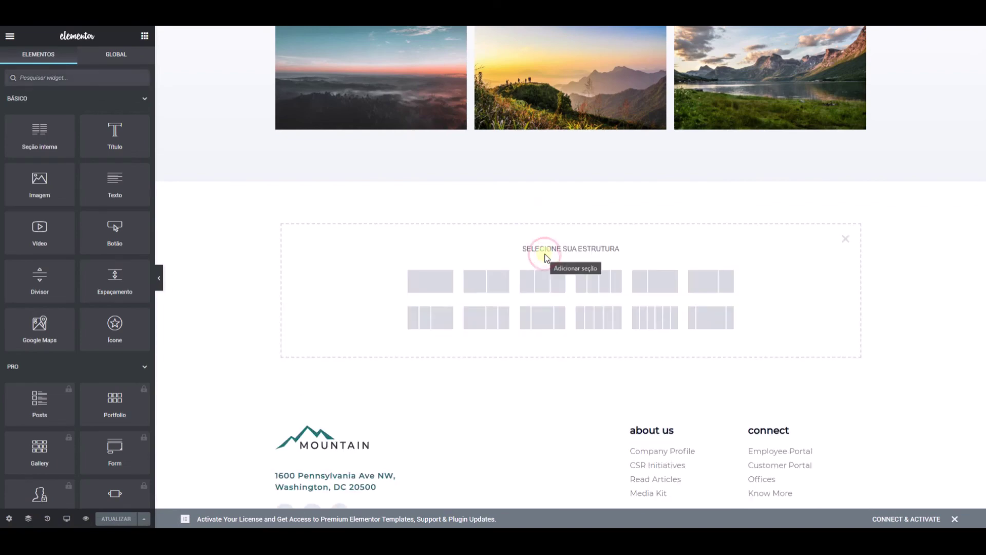
click(419, 281)
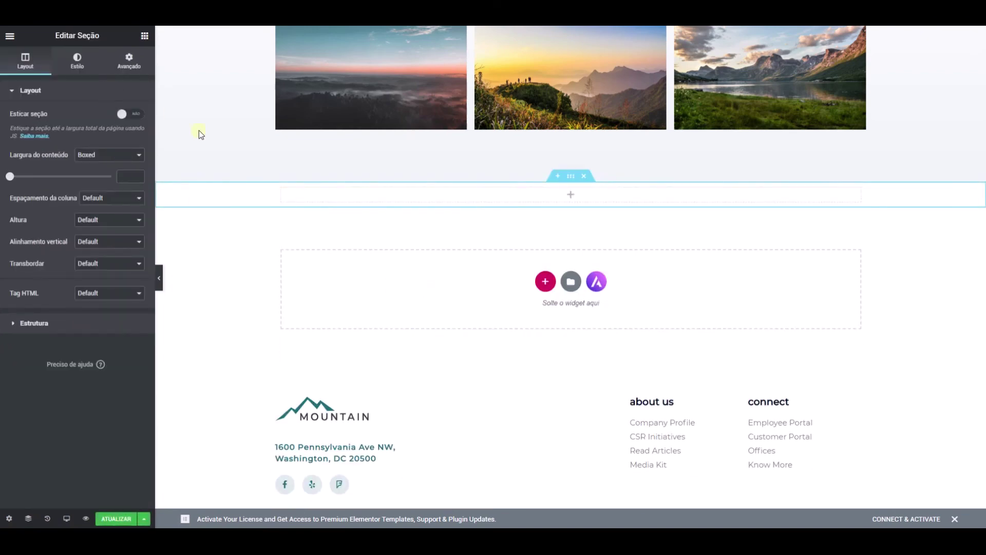
Find the Posts recentes widget by searching for "post" and place it below the empty new section.
click(144, 35)
text(post)
drag(33, 103, 397, 285)
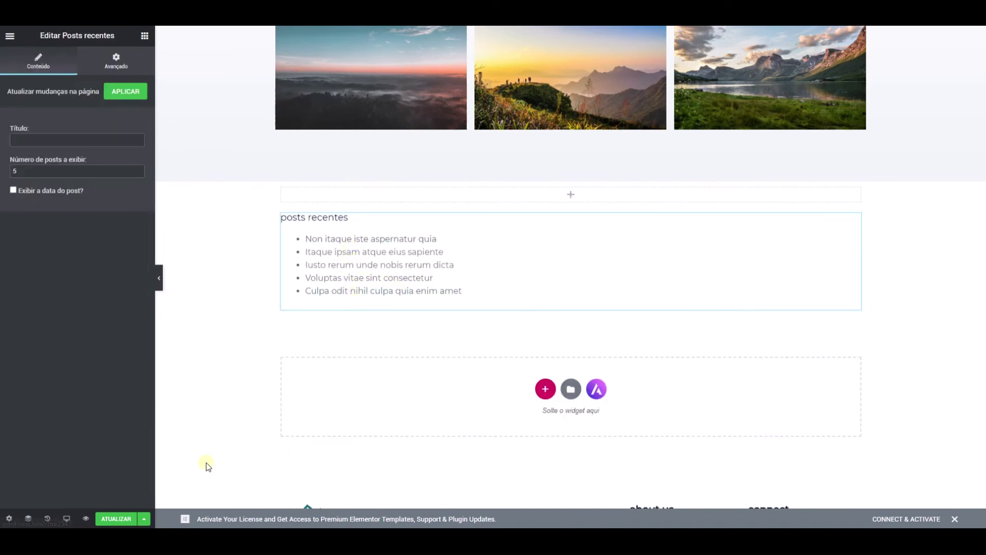
Save the page update and view the page on the live site.
click(116, 519)
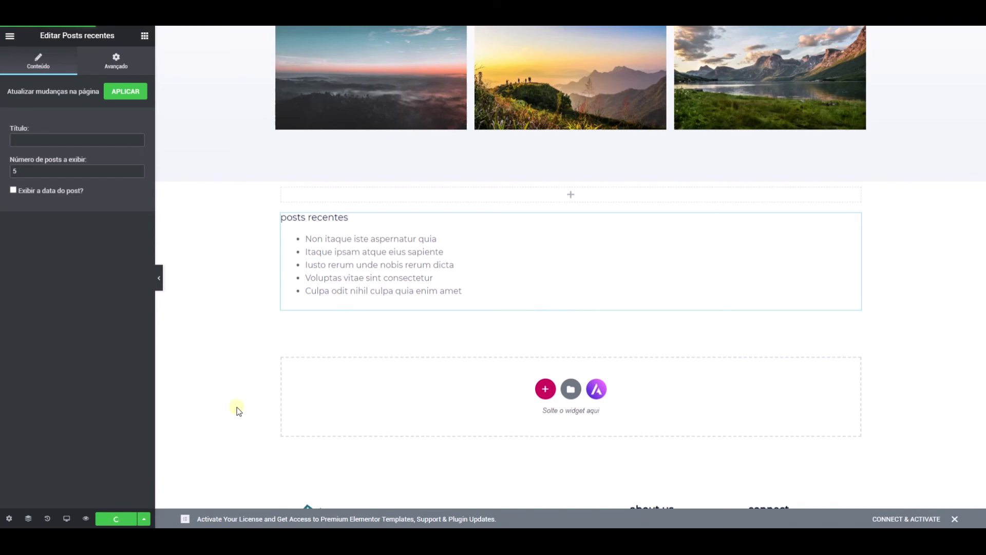
click(10, 37)
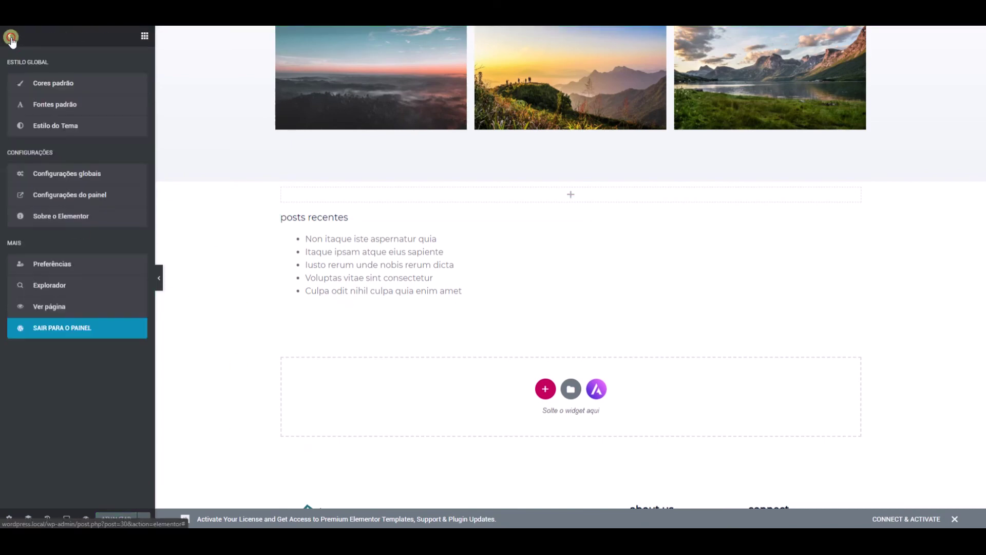
click(49, 306)
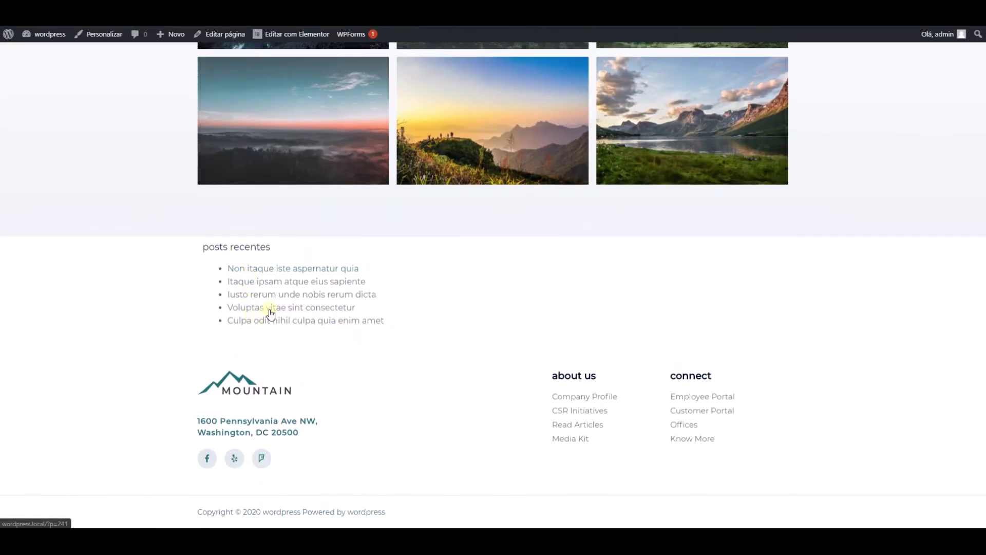
Open the post "Iusto rerum unde nobis rerum dicta" from the recent posts list and examine its image, text and comment area.
click(259, 297)
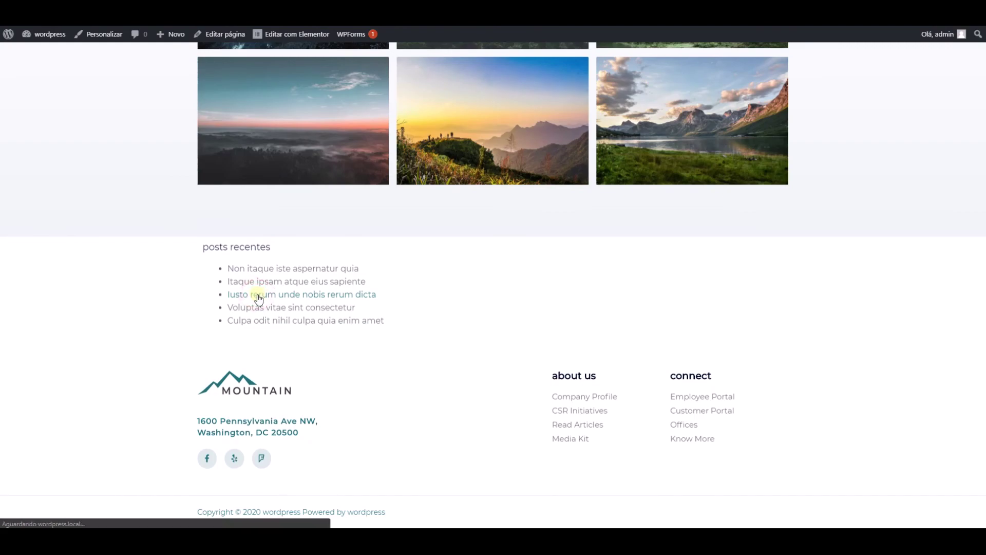
scroll(371, 251, down, 6)
scroll(375, 262, up, 4)
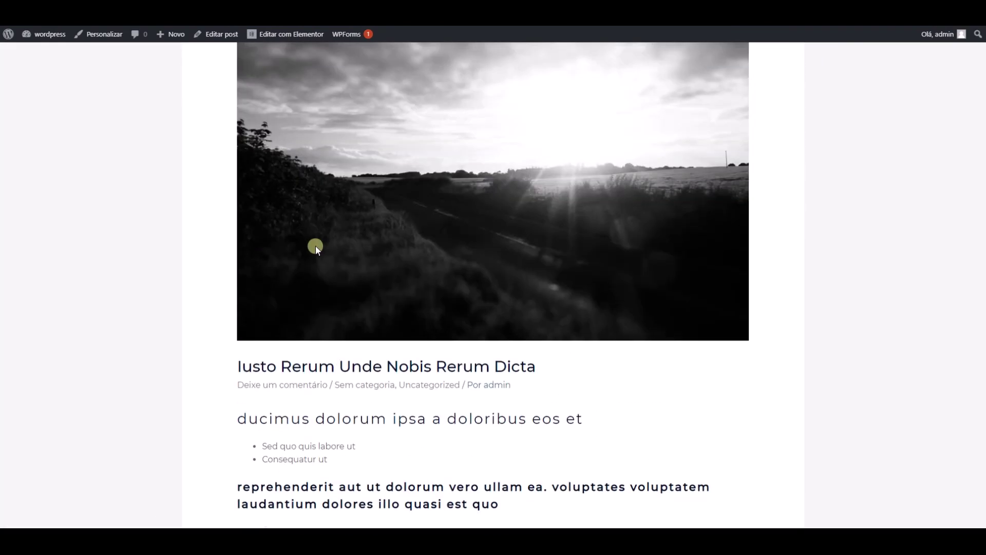
scroll(403, 169, down, 20)
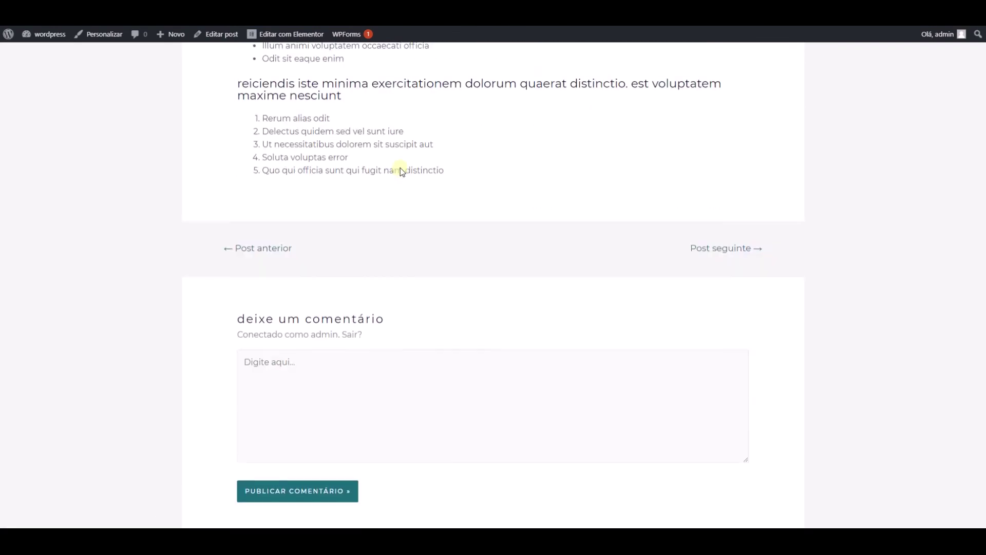
scroll(401, 168, up, 20)
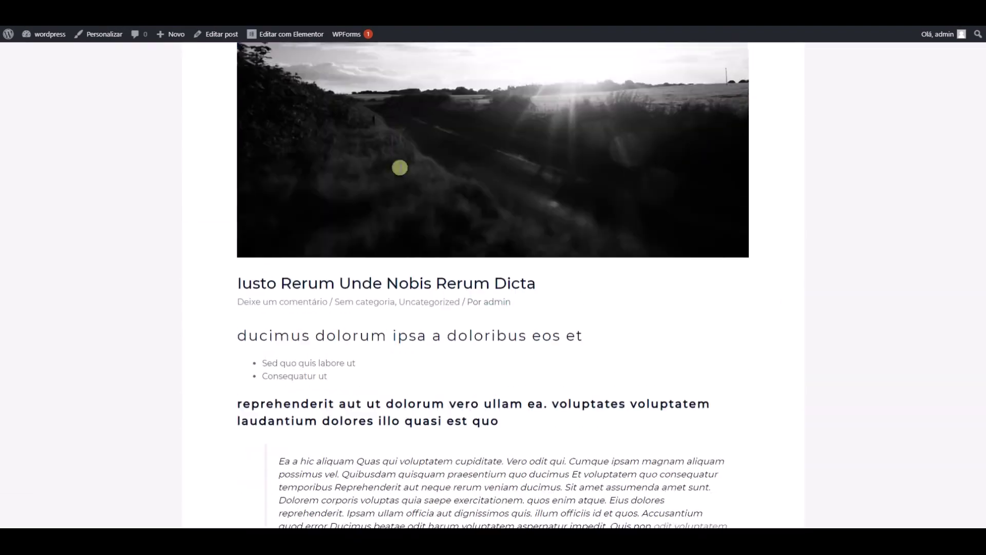